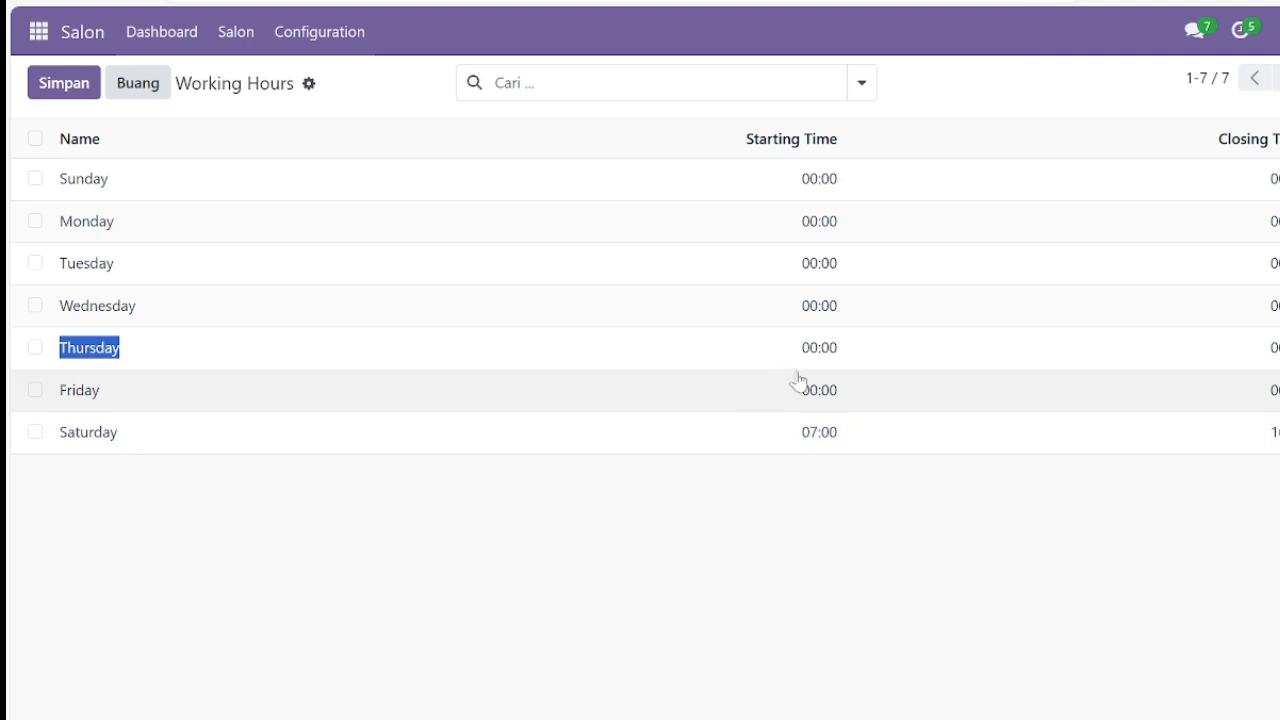
# Change Friday's starting time to 07:00 in Working Hours and save the list.
pyautogui.click(801, 390)
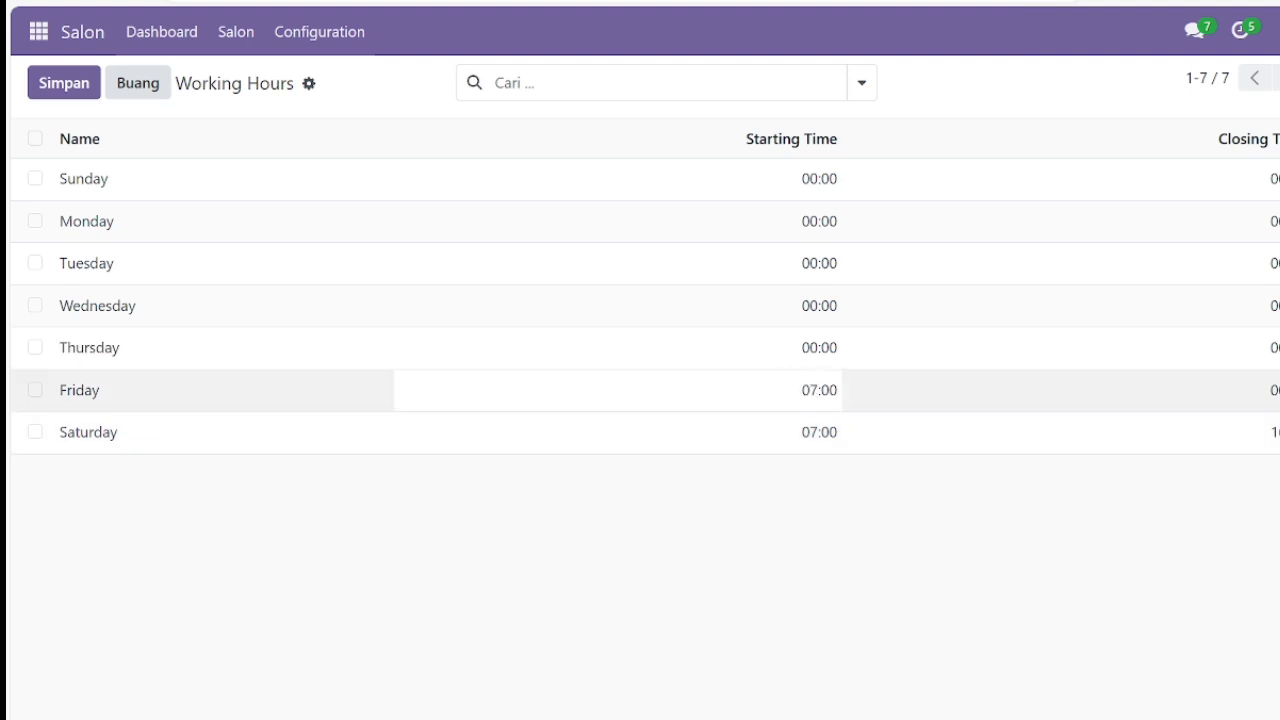
pyautogui.write('07')
pyautogui.press('Tab')
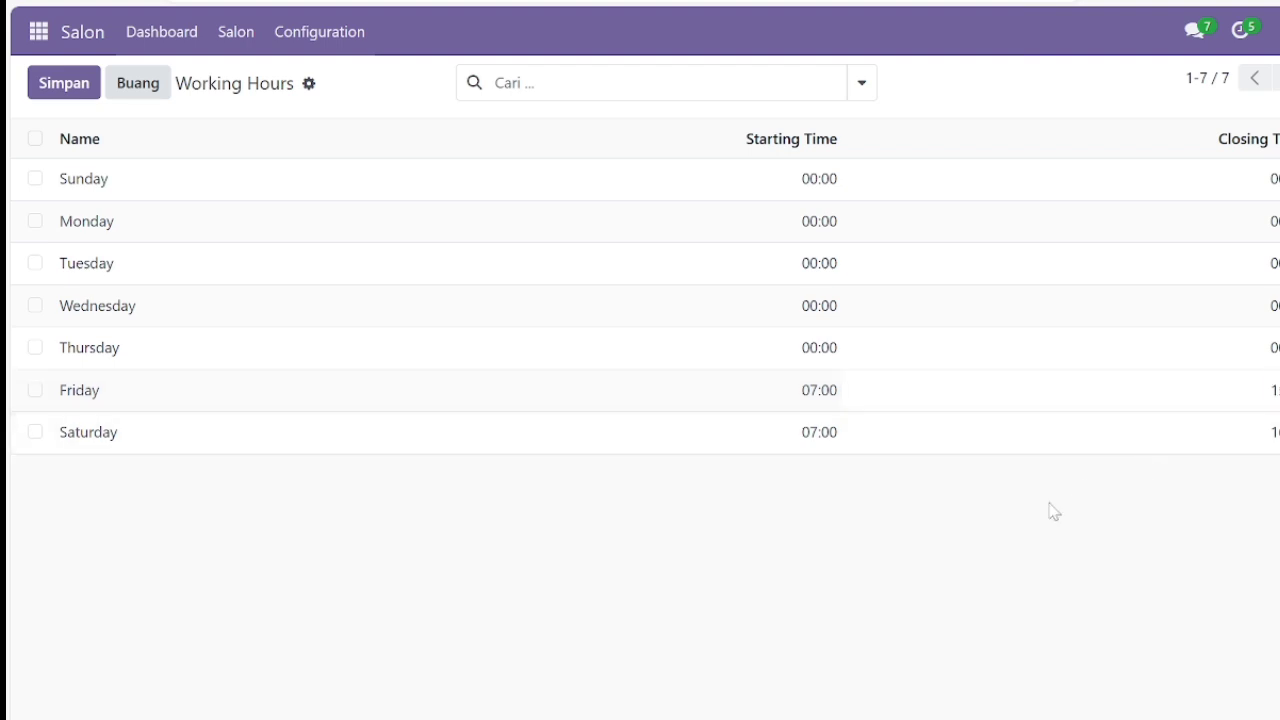
pyautogui.click(1050, 503)
pyautogui.click(232, 33)
# Create chair CHAIR-4 with one assigned user and a start date, then save it.
pyautogui.moveTo(268, 52)
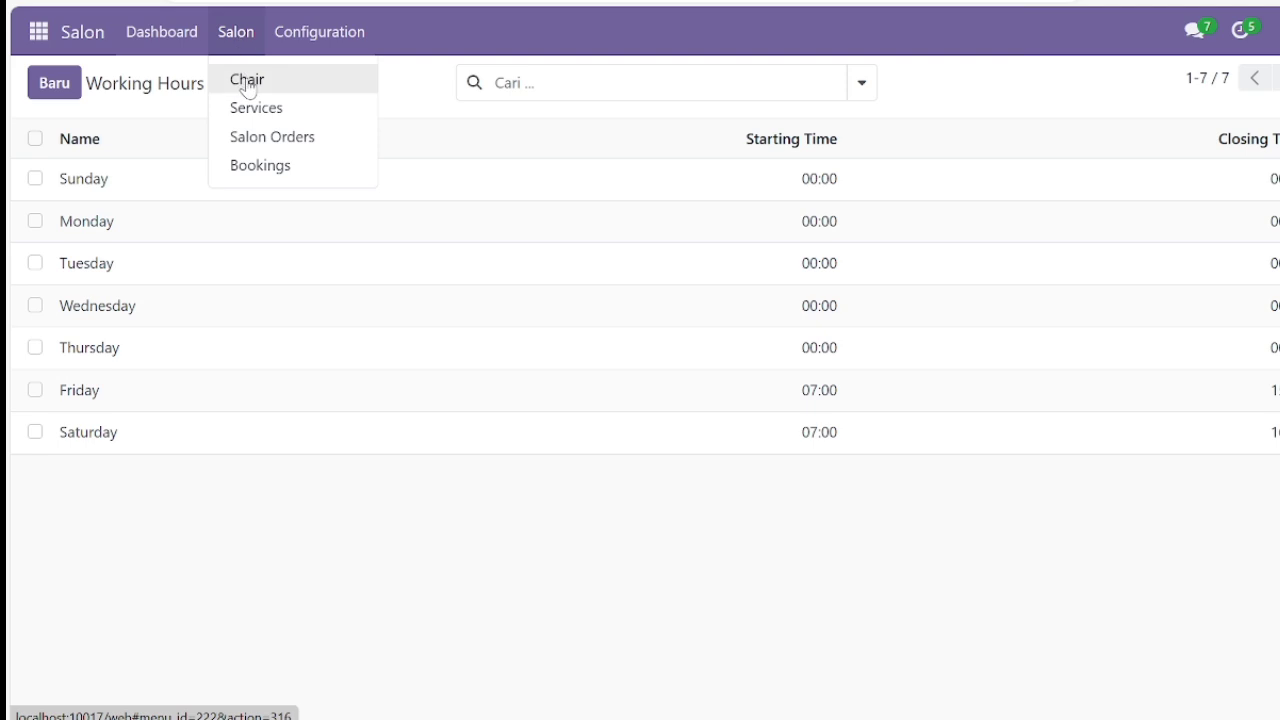
pyautogui.click(248, 84)
pyautogui.click(46, 90)
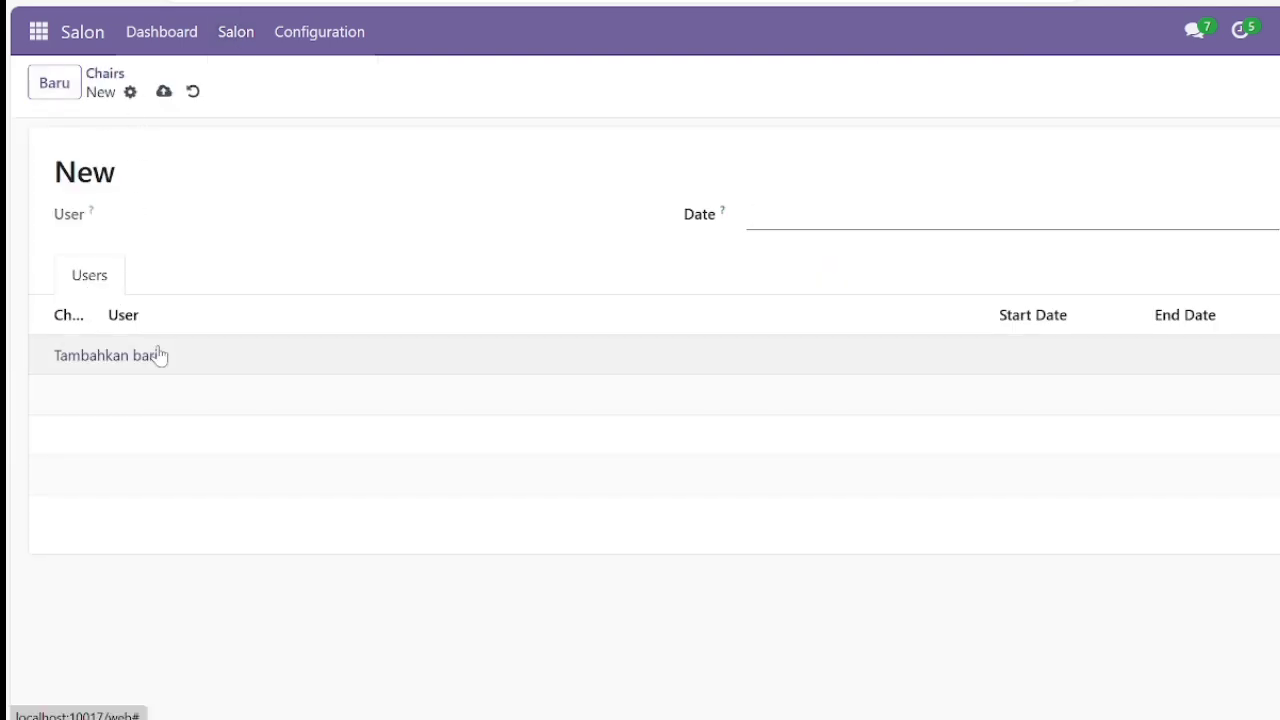
pyautogui.click(157, 354)
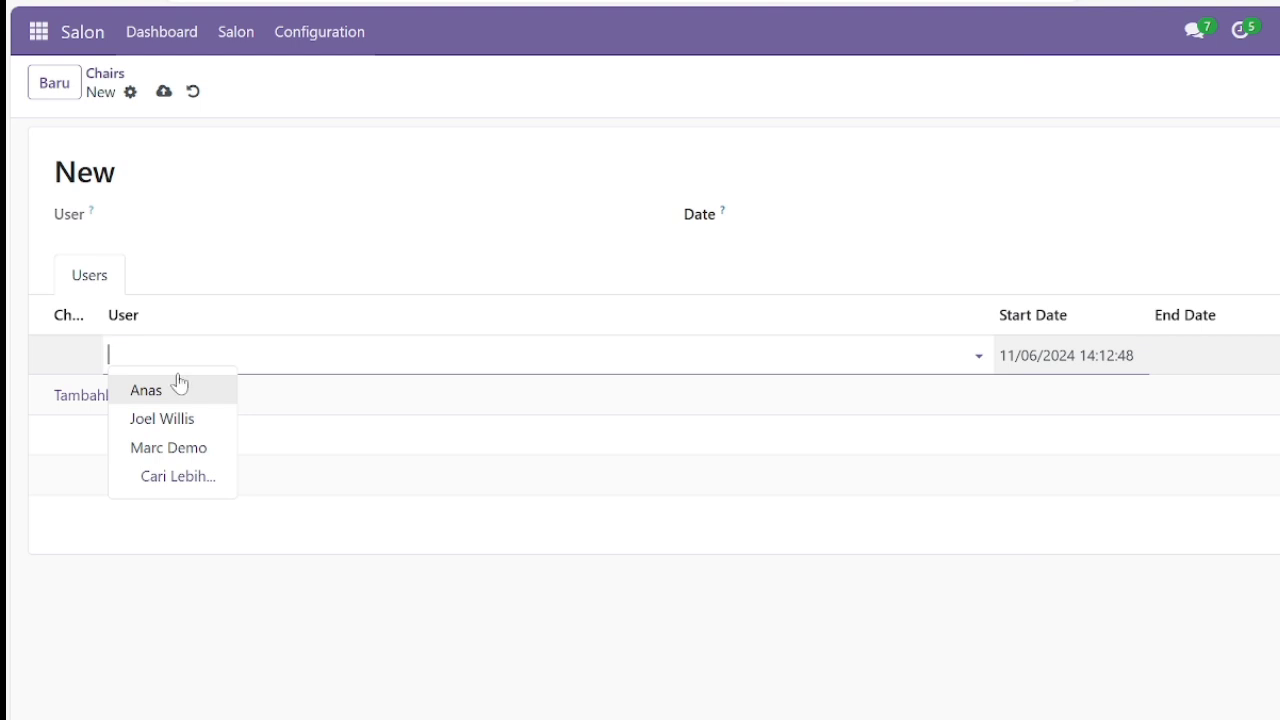
pyautogui.click(178, 388)
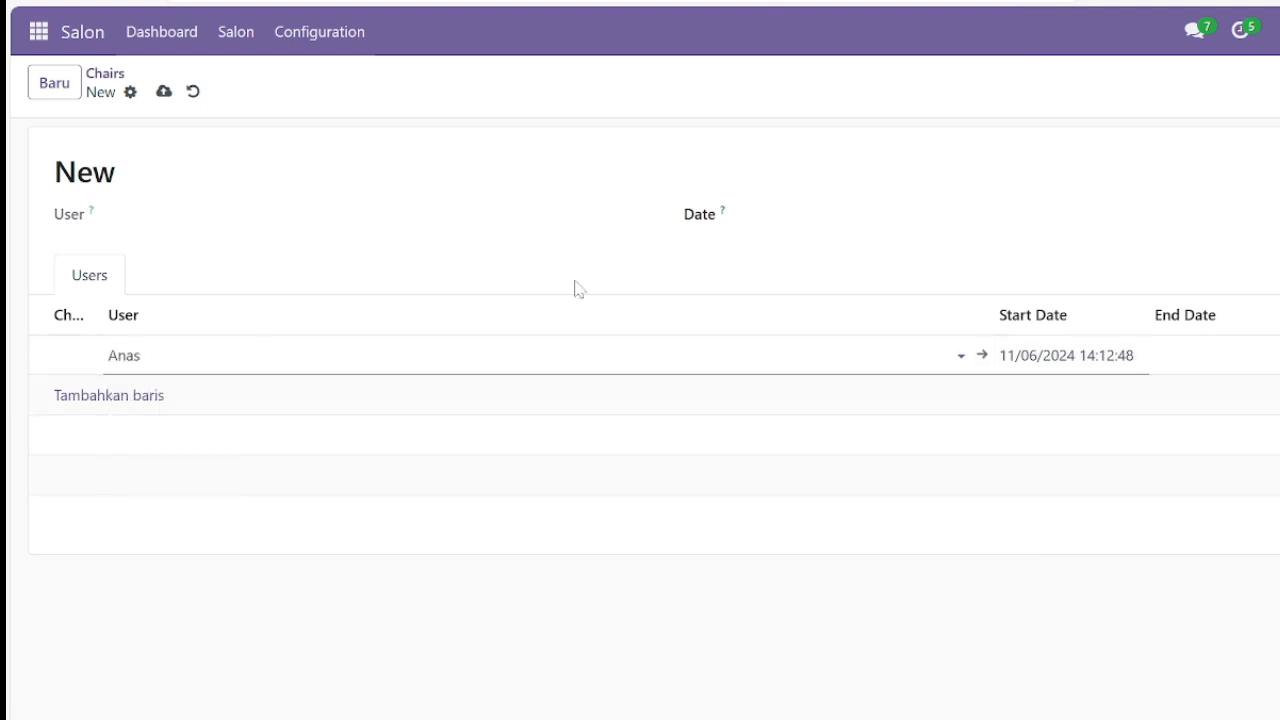
pyautogui.click(802, 223)
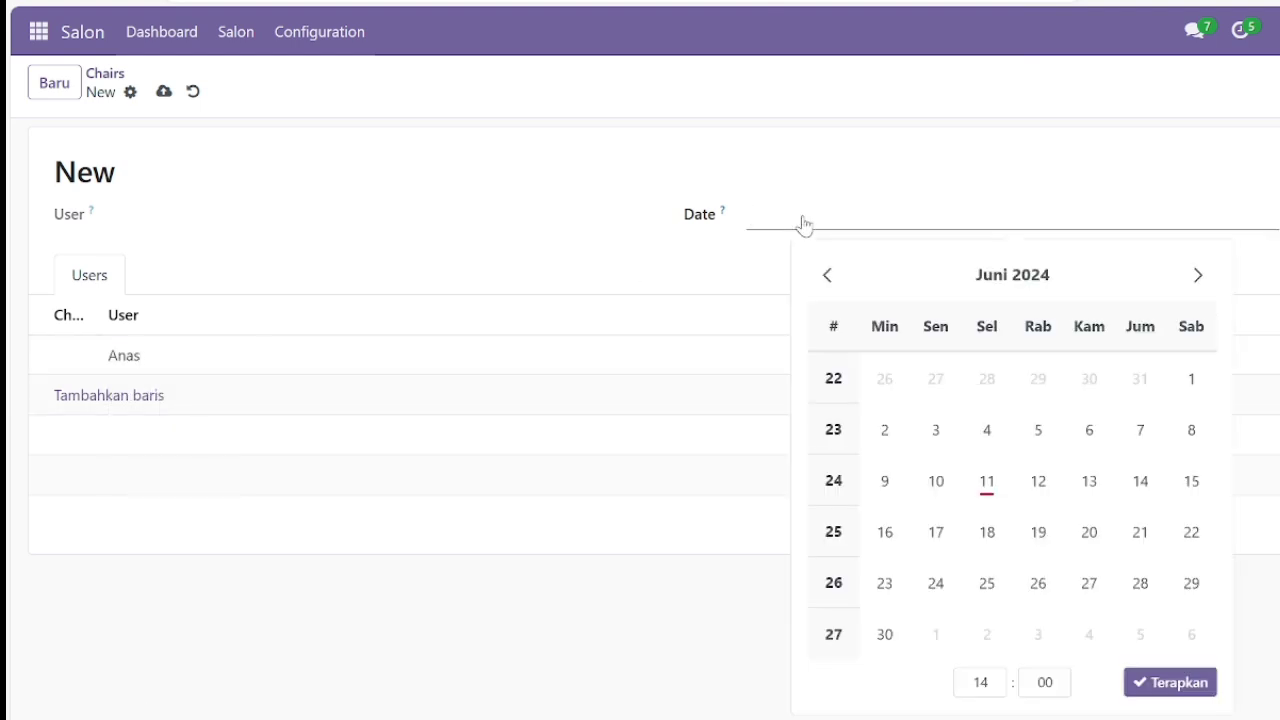
pyautogui.click(1100, 480)
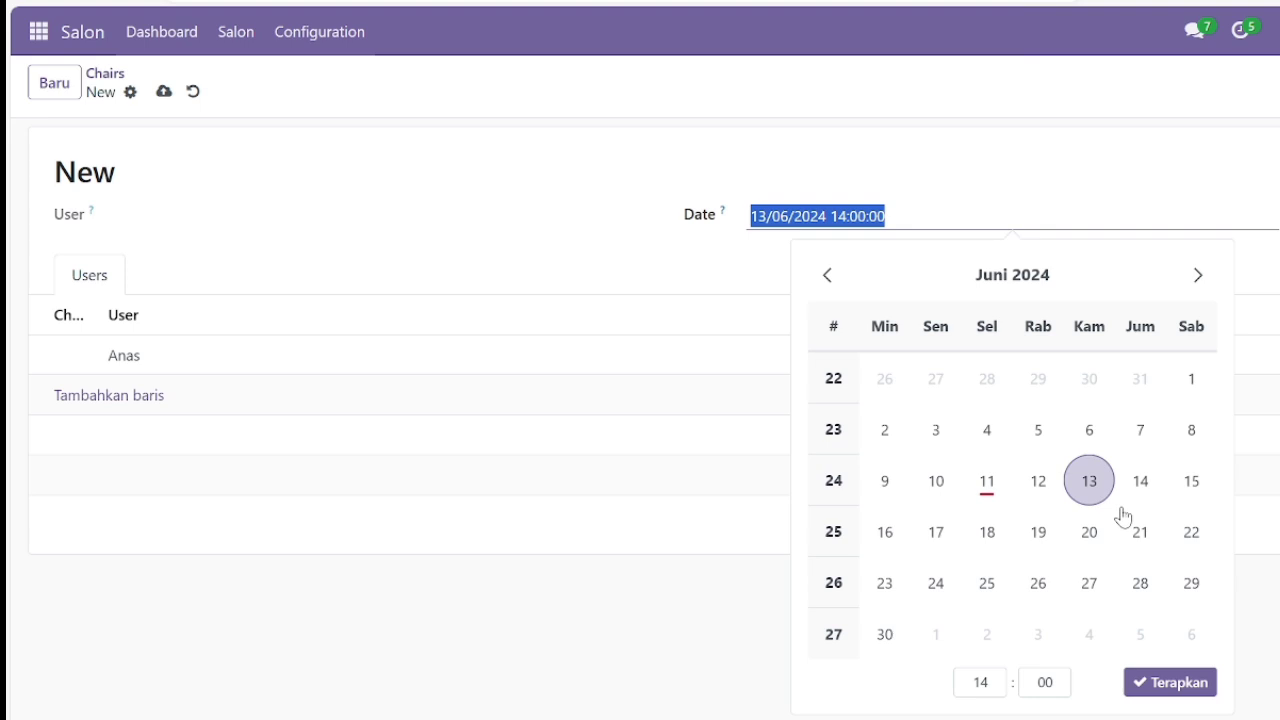
pyautogui.click(1170, 688)
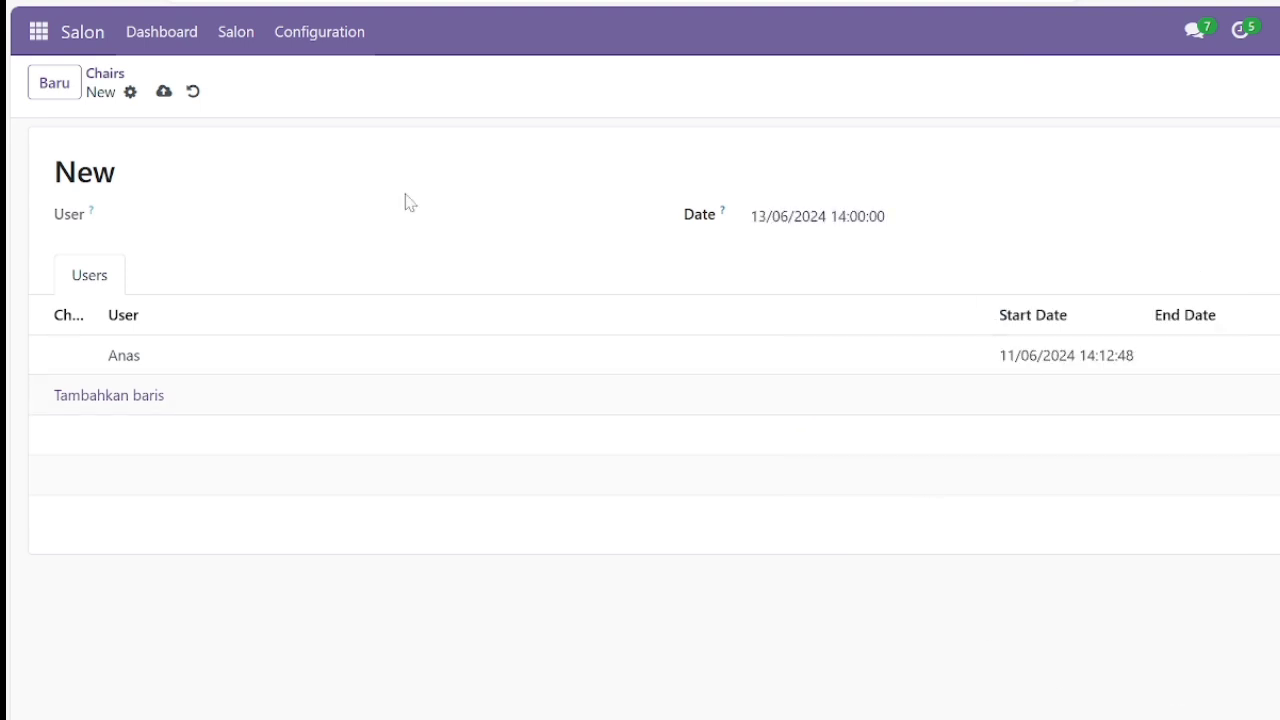
pyautogui.click(164, 91)
pyautogui.click(240, 33)
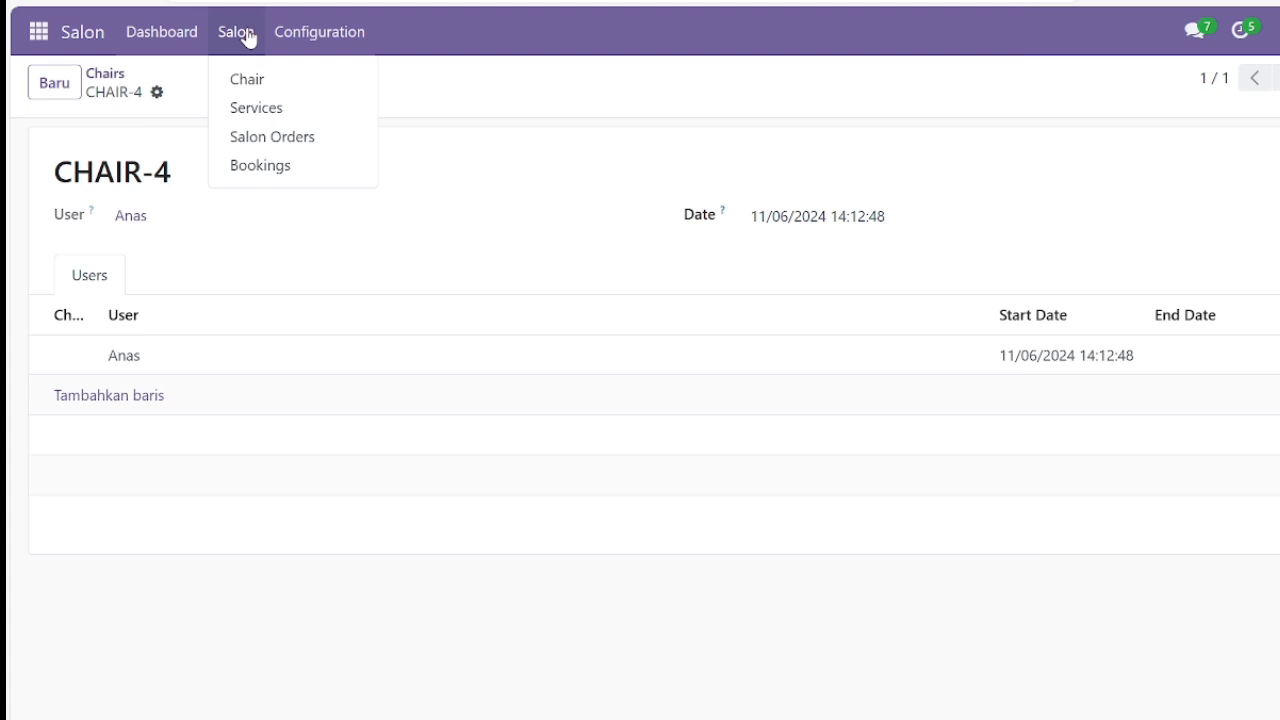
# Add a new 'hair color' service row priced at 15,00 and save it.
pyautogui.click(271, 108)
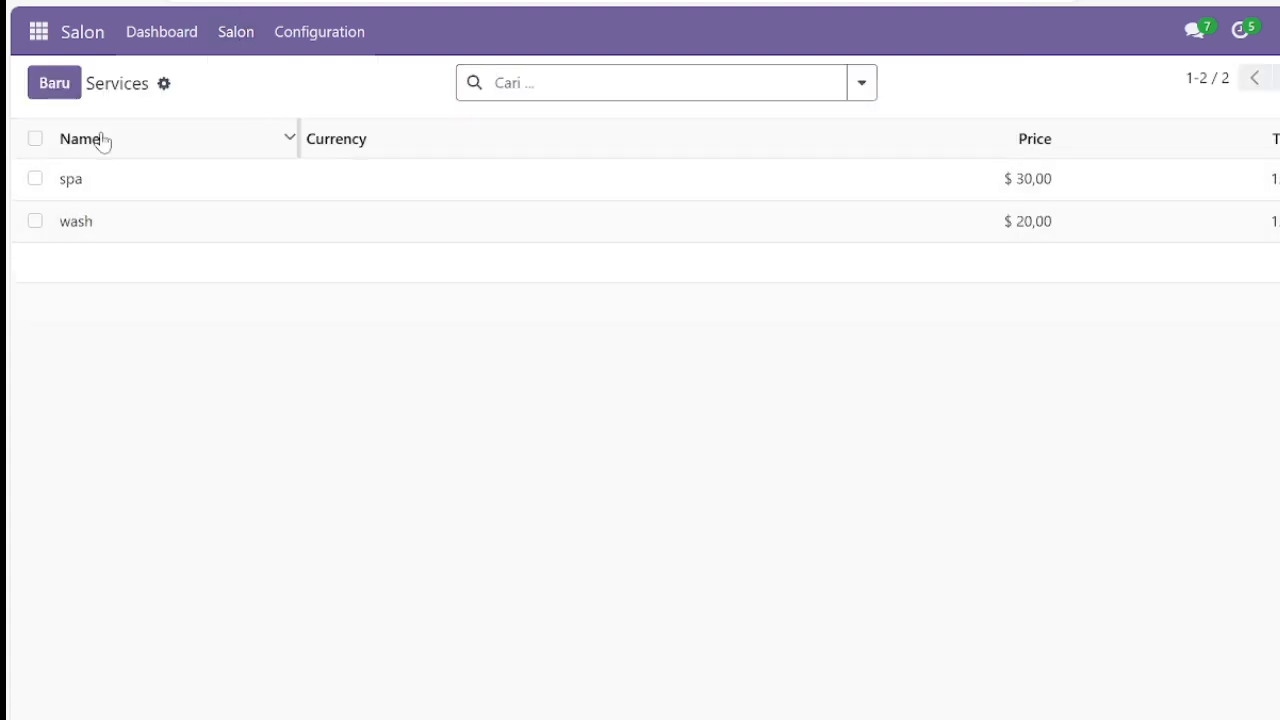
pyautogui.click(54, 83)
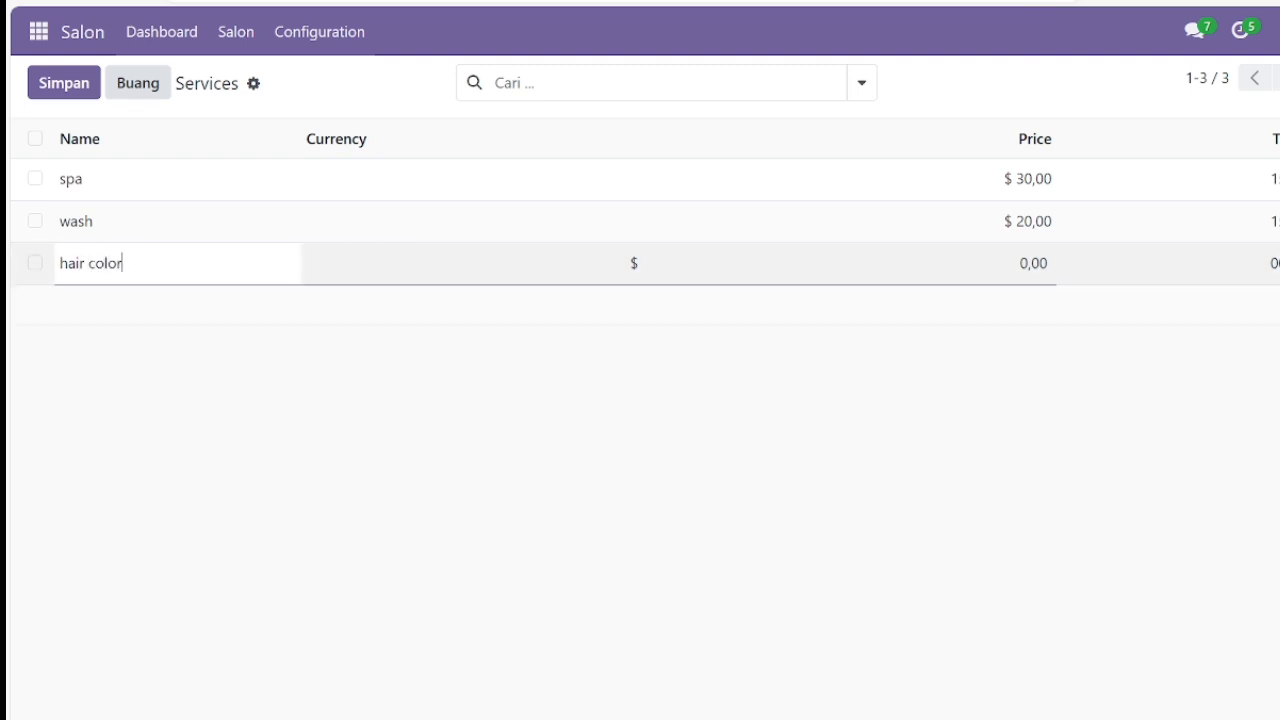
pyautogui.click(1039, 263)
pyautogui.click(1039, 263)
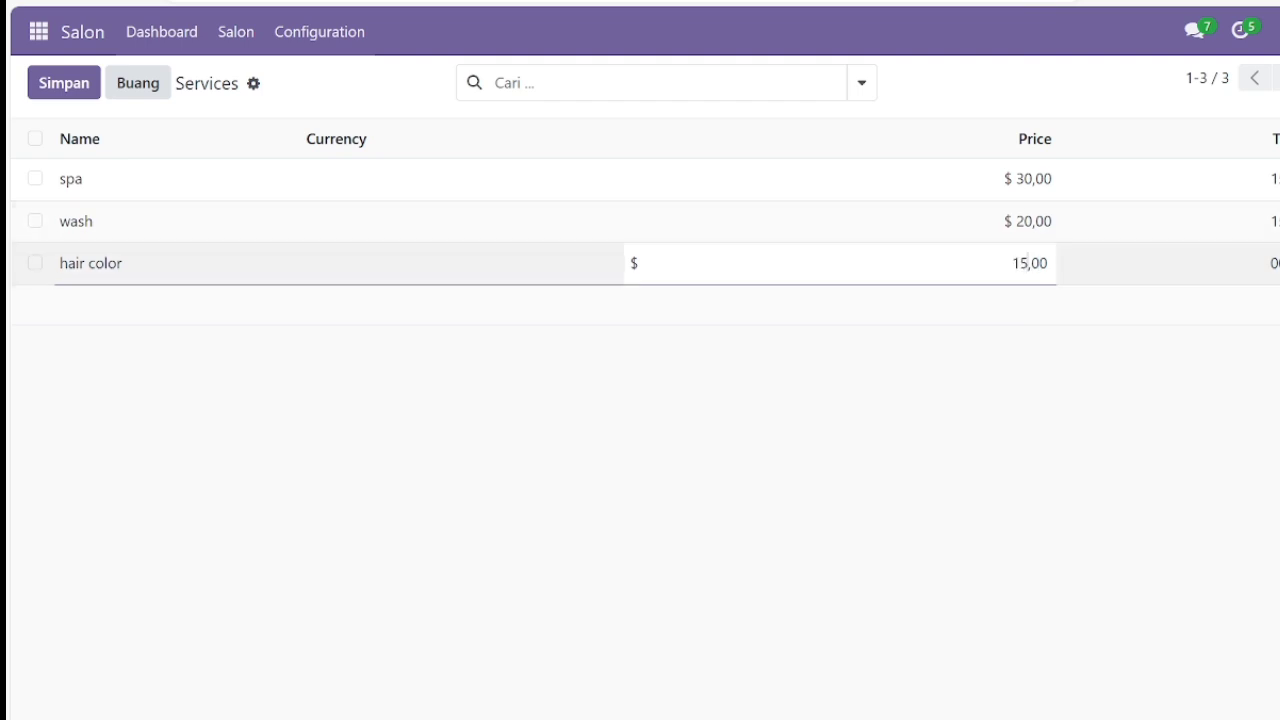
pyautogui.press('Tab')
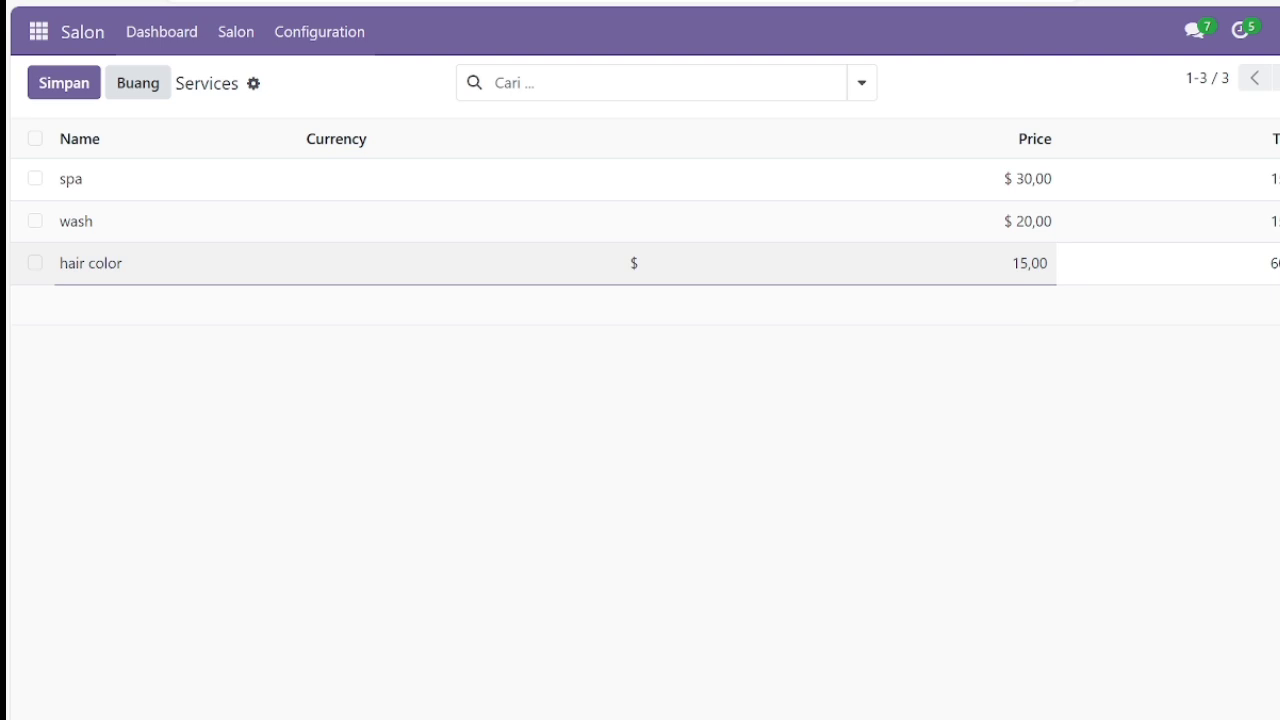
pyautogui.click(803, 514)
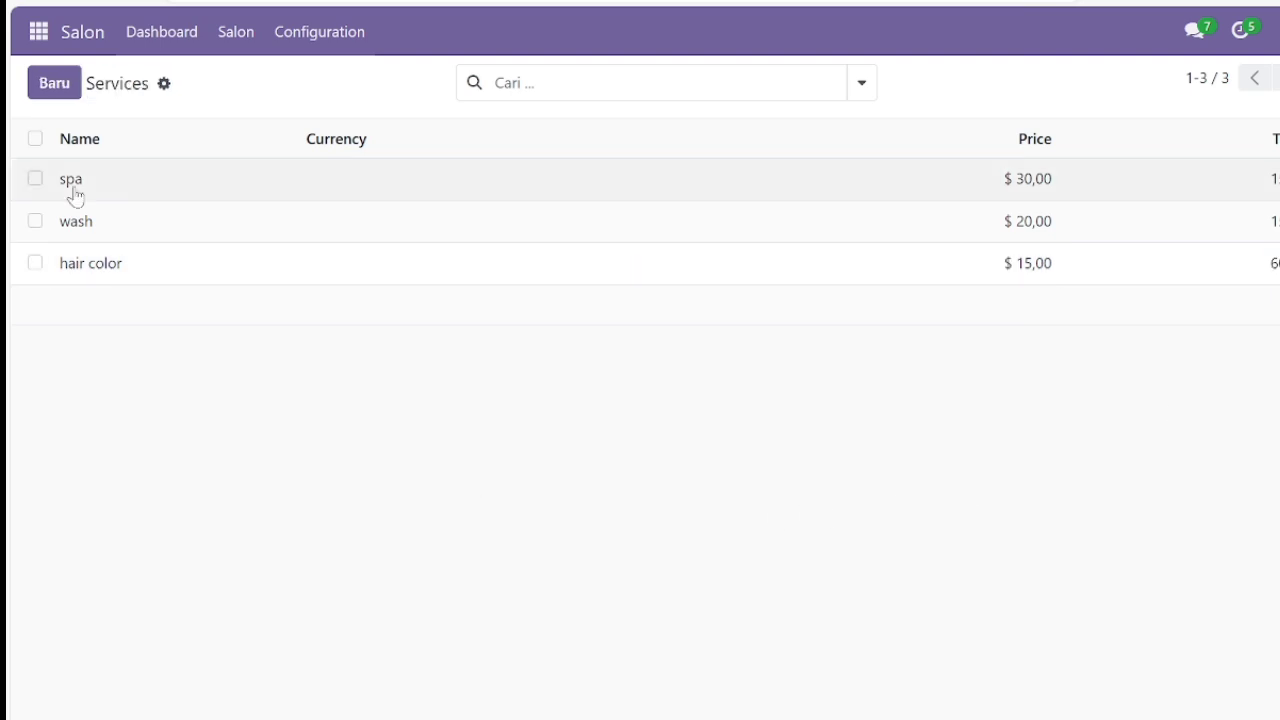
# Start a new salon order for Salon Default Customer on CHAIR-1, dated 13 June 2024.
pyautogui.click(247, 46)
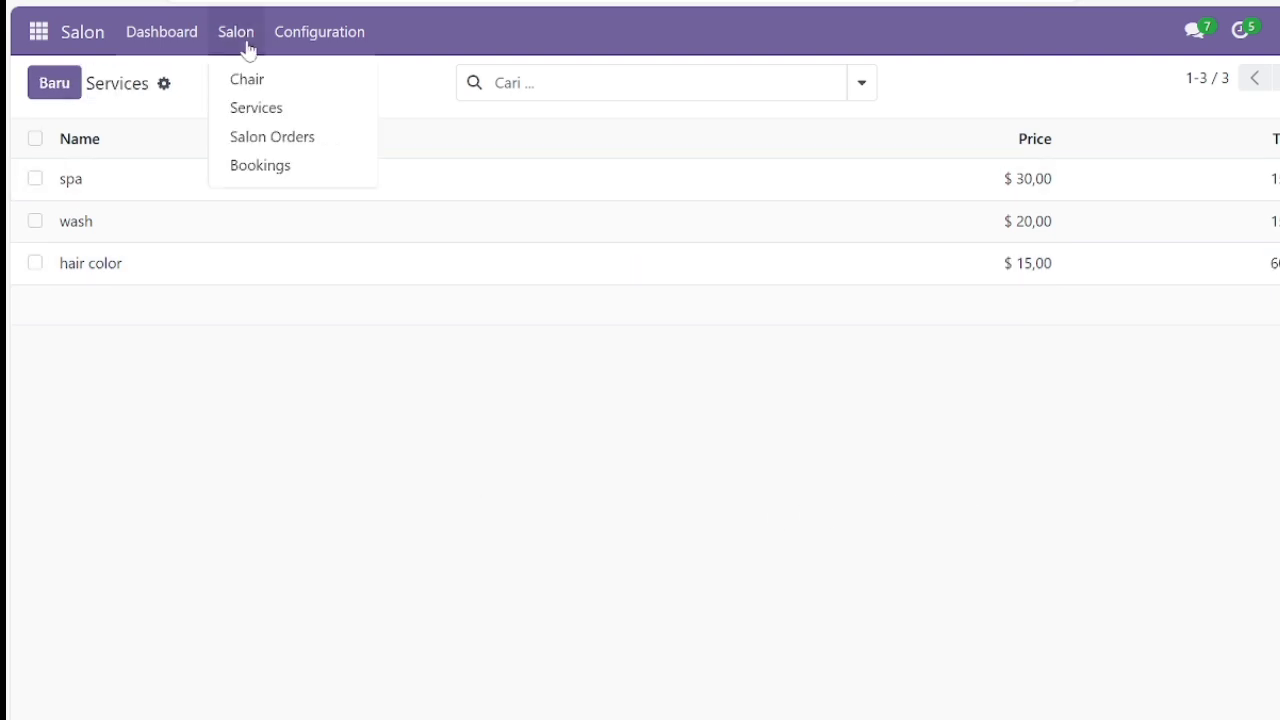
pyautogui.click(265, 135)
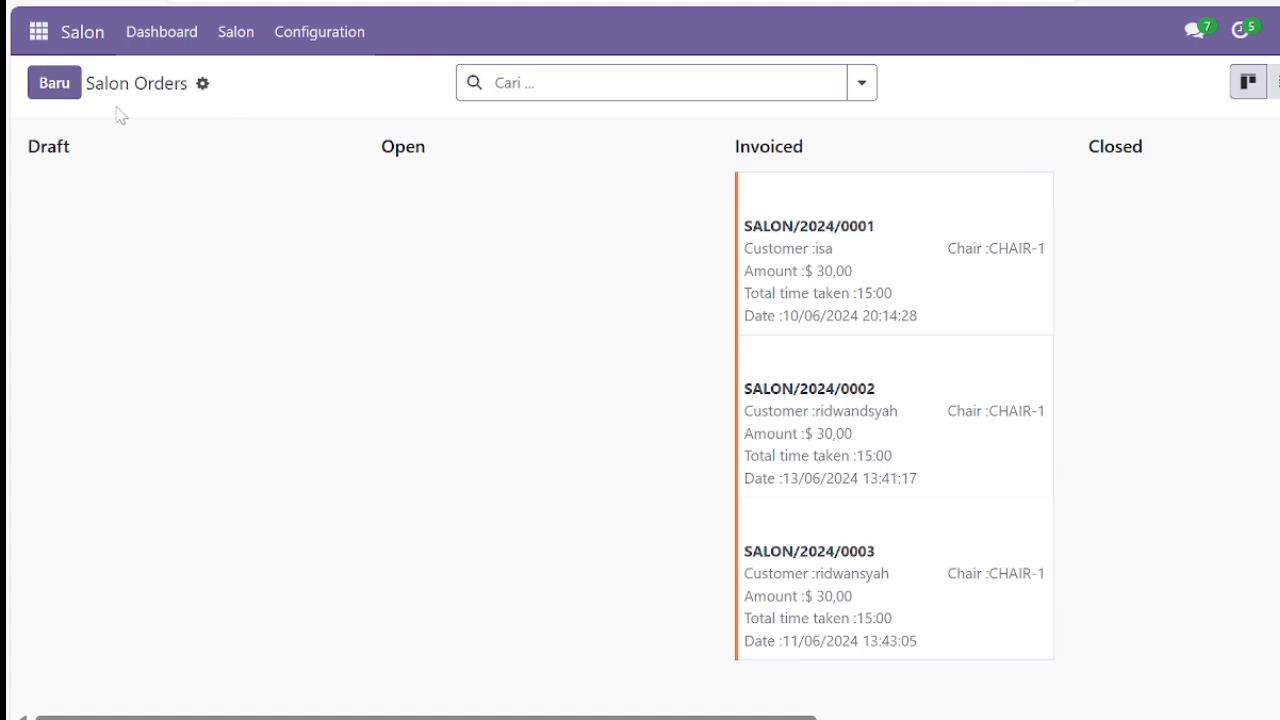
pyautogui.click(52, 86)
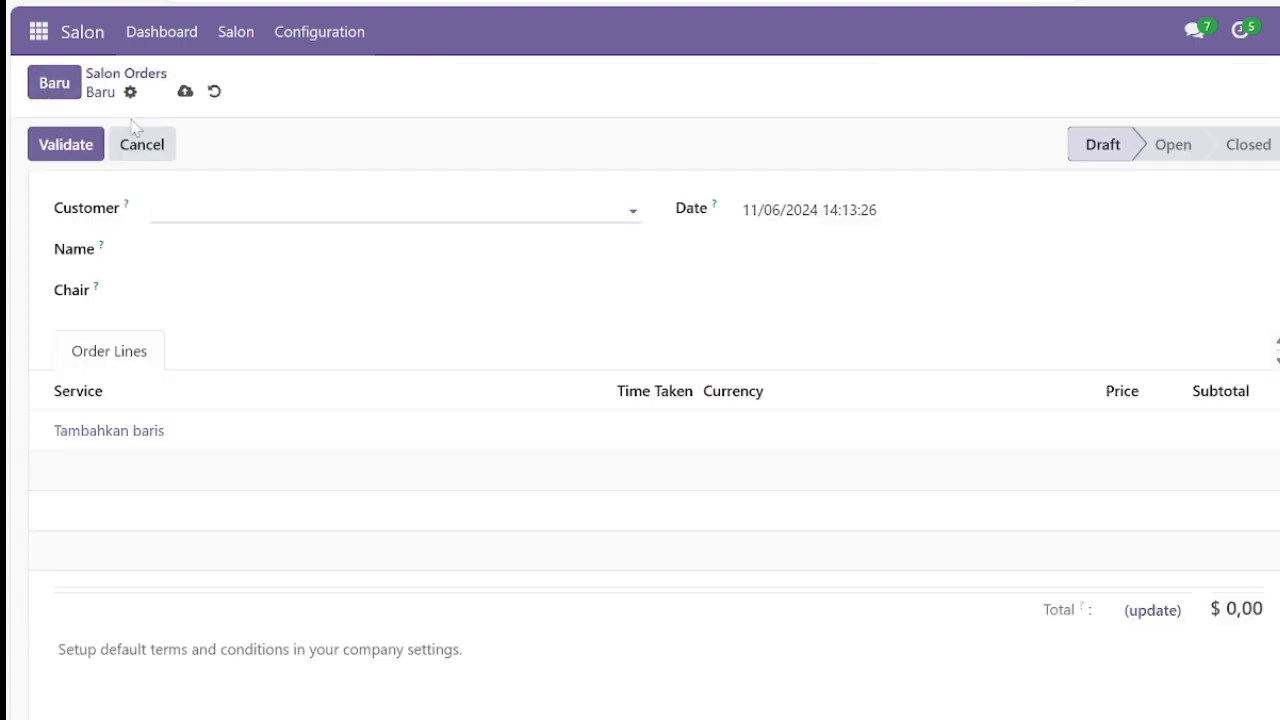
pyautogui.click(190, 210)
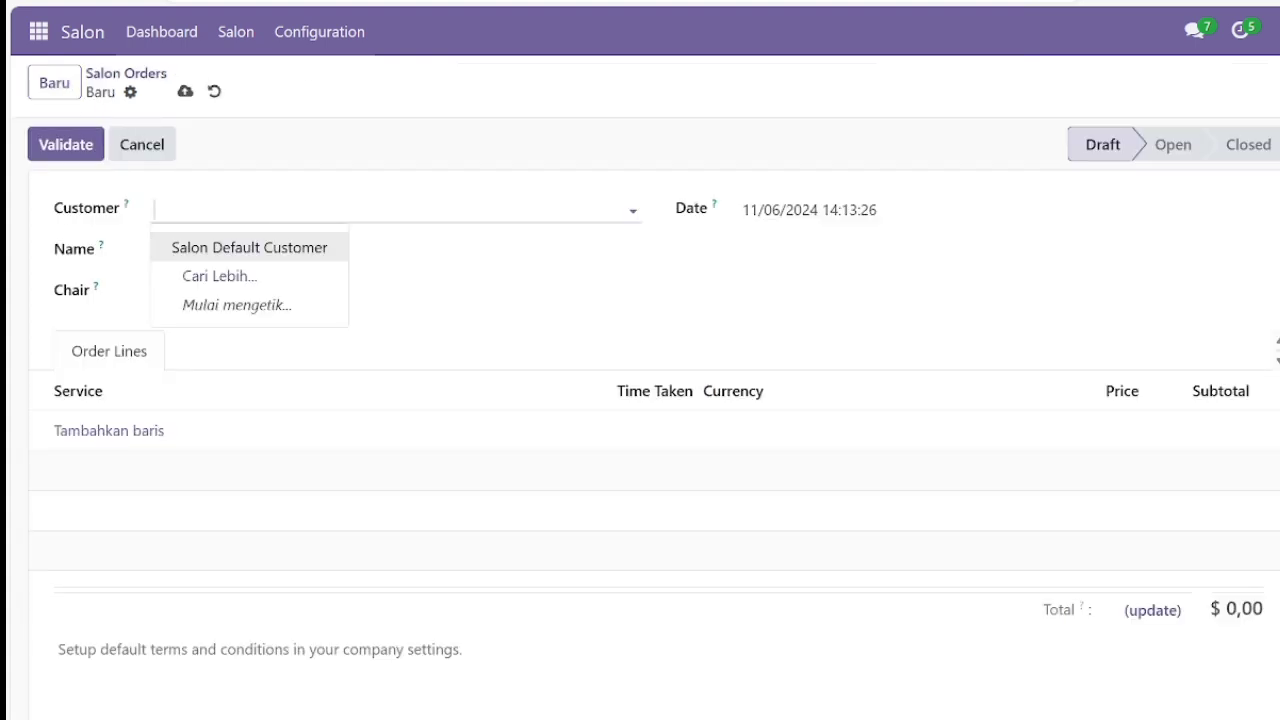
pyautogui.click(208, 257)
pyautogui.click(230, 252)
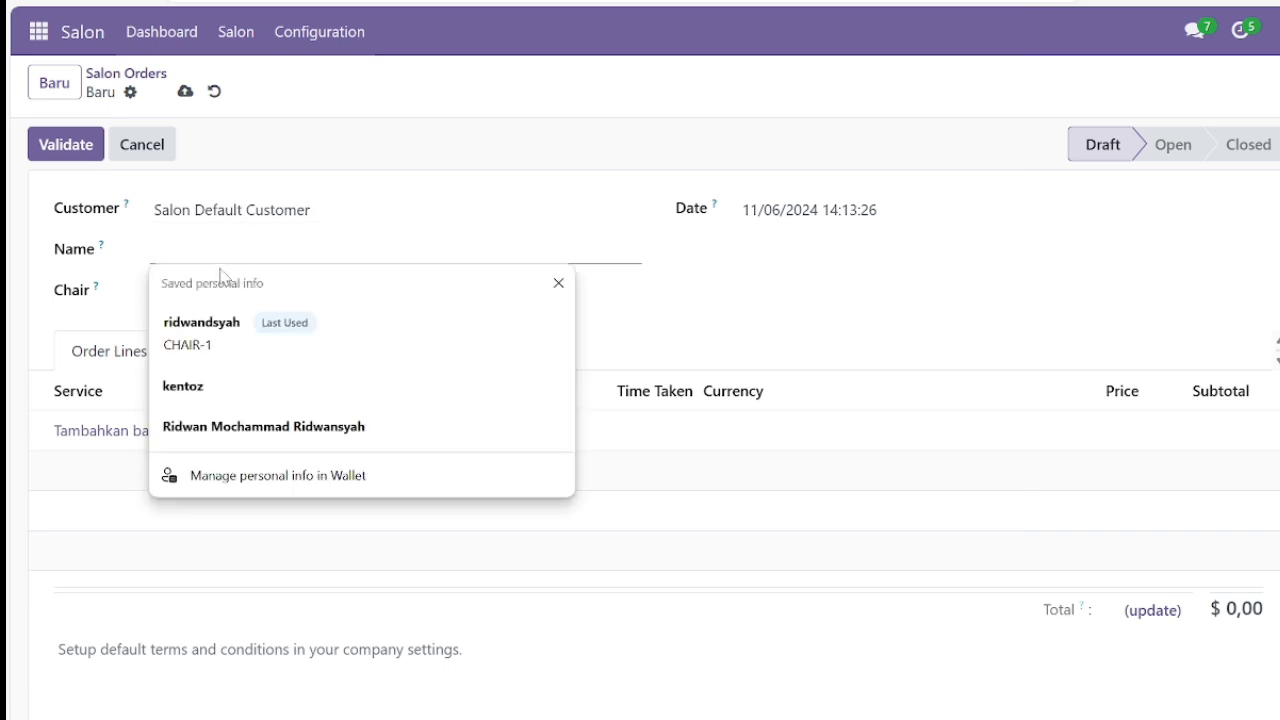
pyautogui.click(199, 322)
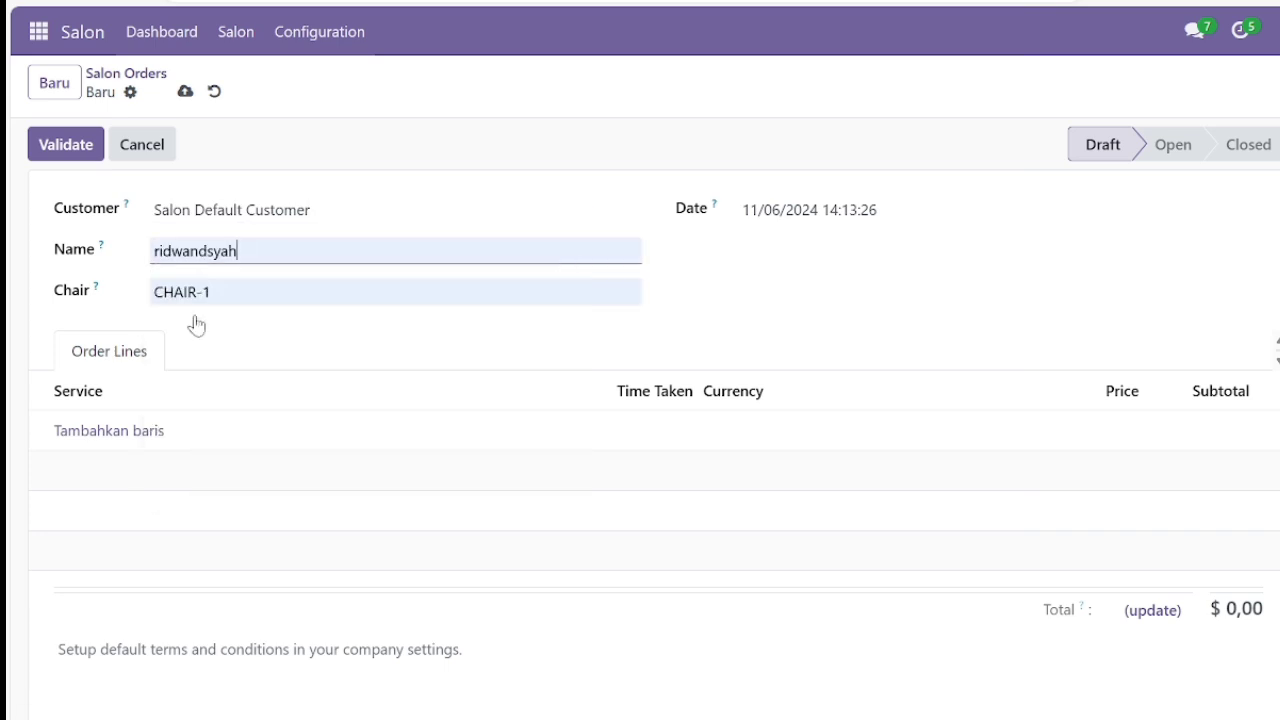
pyautogui.moveTo(202, 293); pyautogui.dragTo(249, 297)
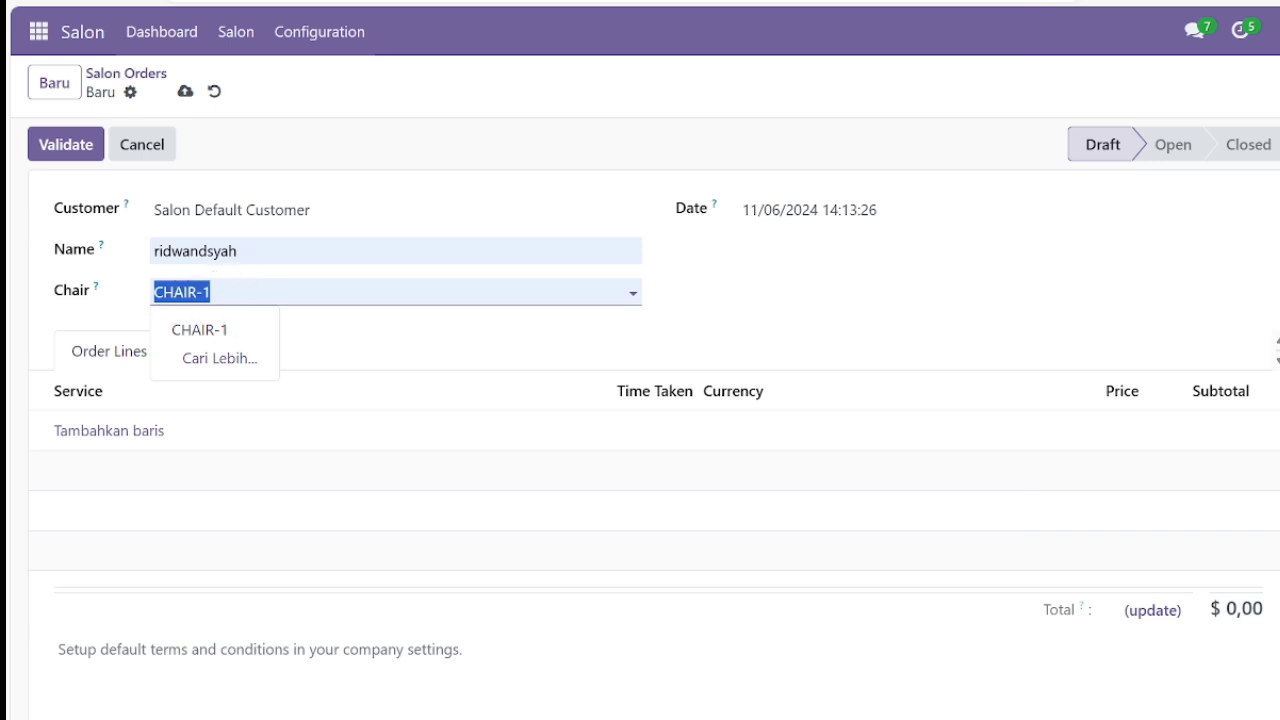
pyautogui.click(222, 328)
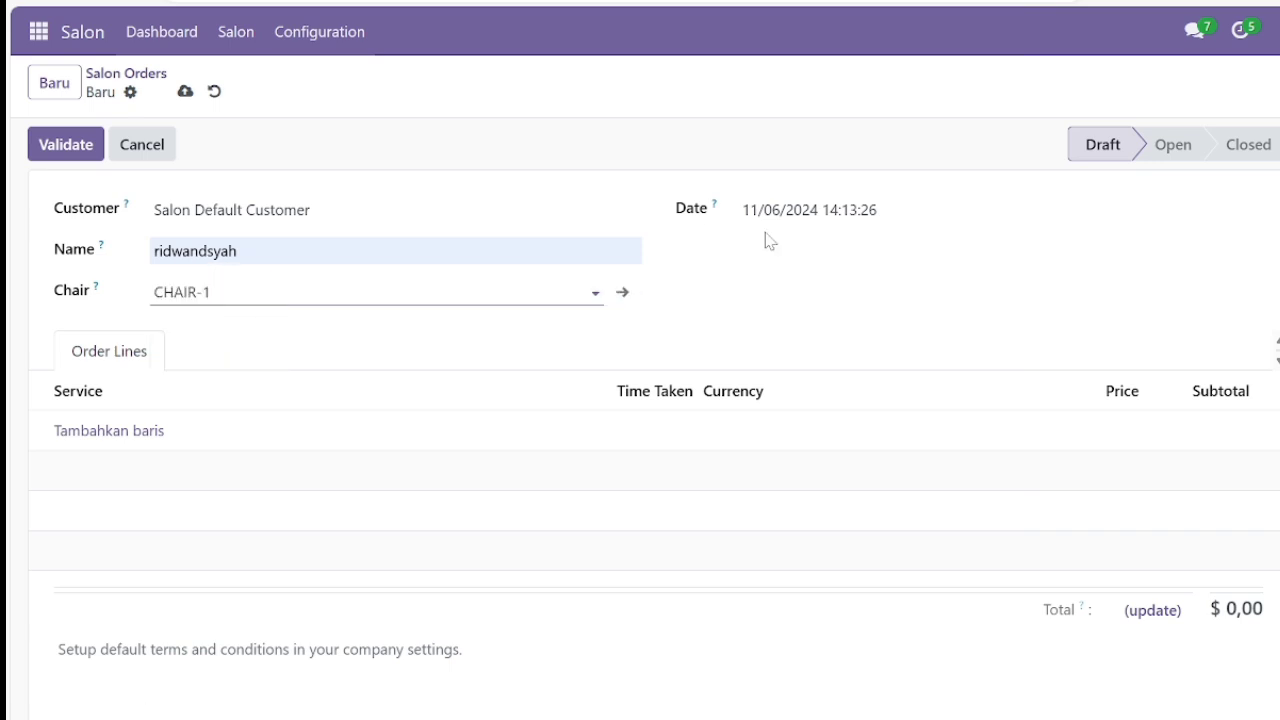
pyautogui.click(864, 218)
pyautogui.click(1077, 478)
pyautogui.click(1160, 682)
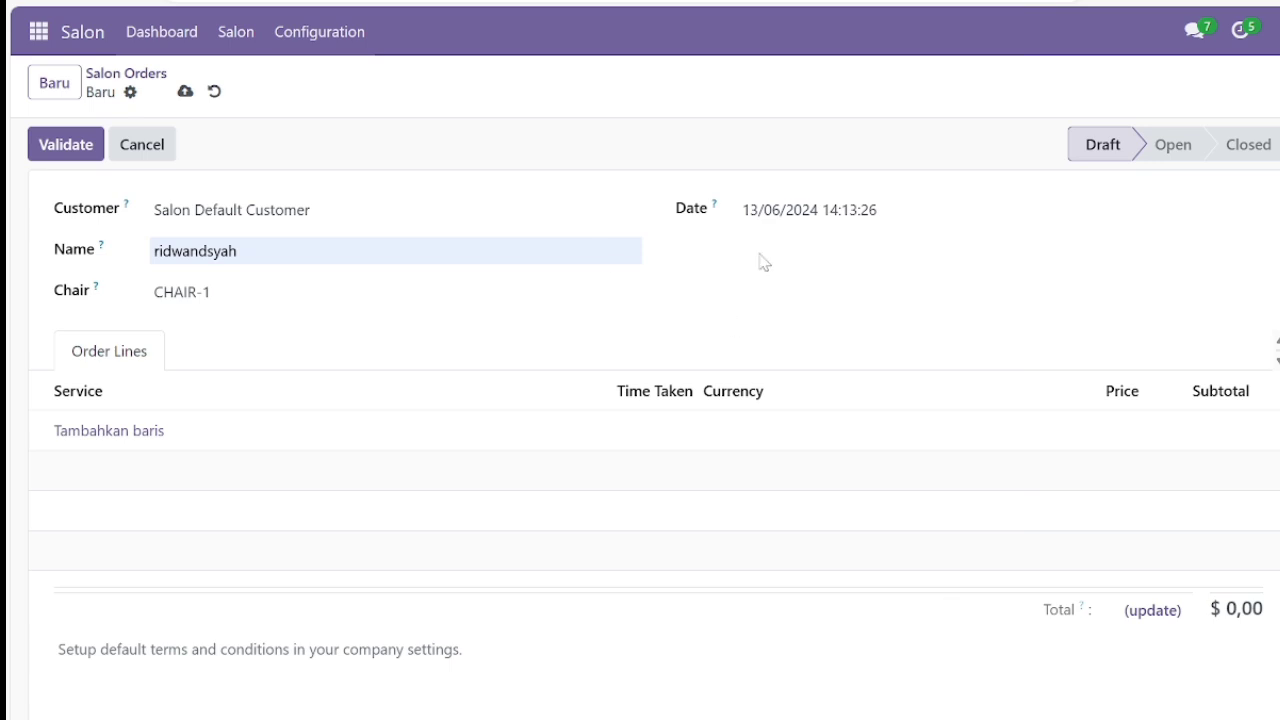
# Add a hair color service line, then save and confirm the order.
pyautogui.click(94, 429)
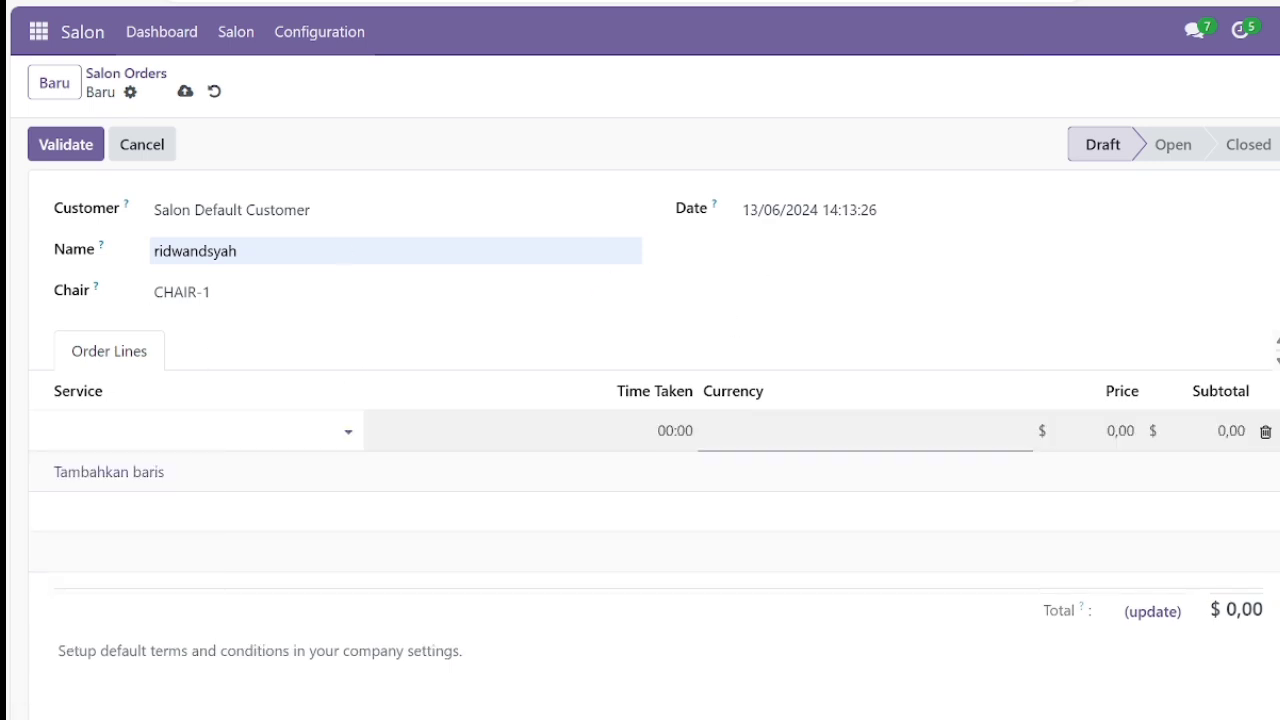
pyautogui.click(128, 524)
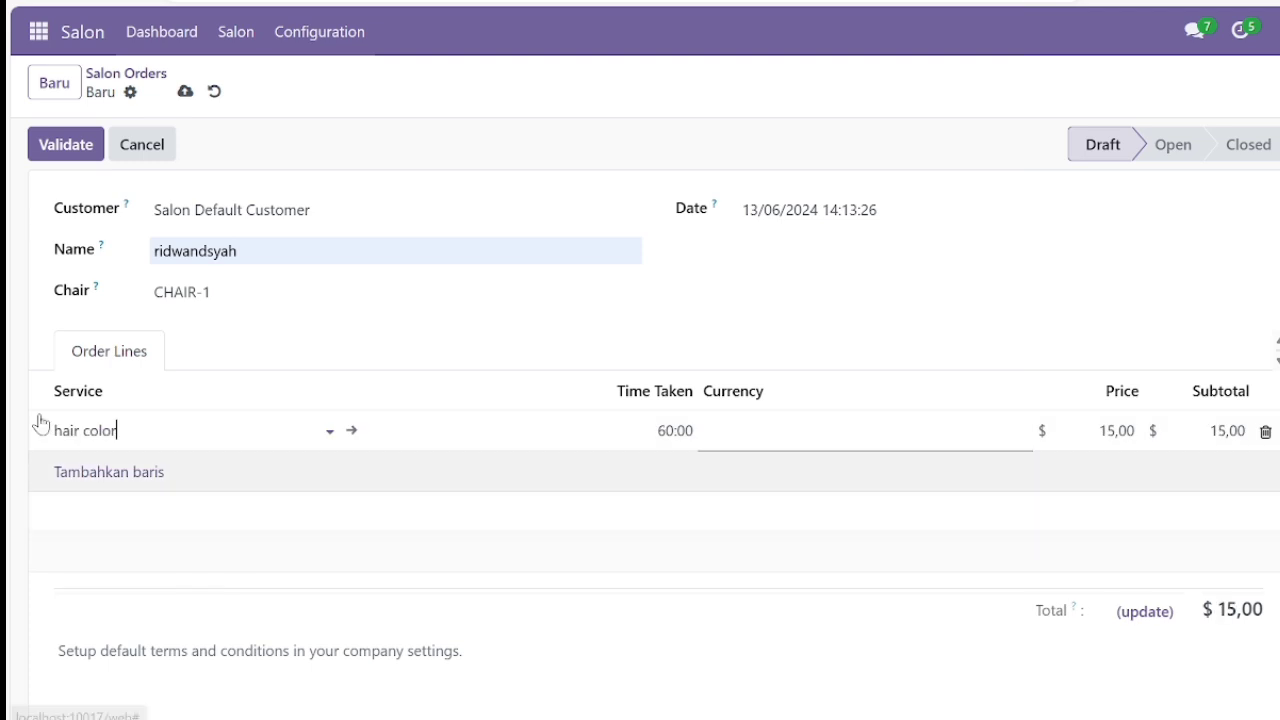
pyautogui.click(72, 157)
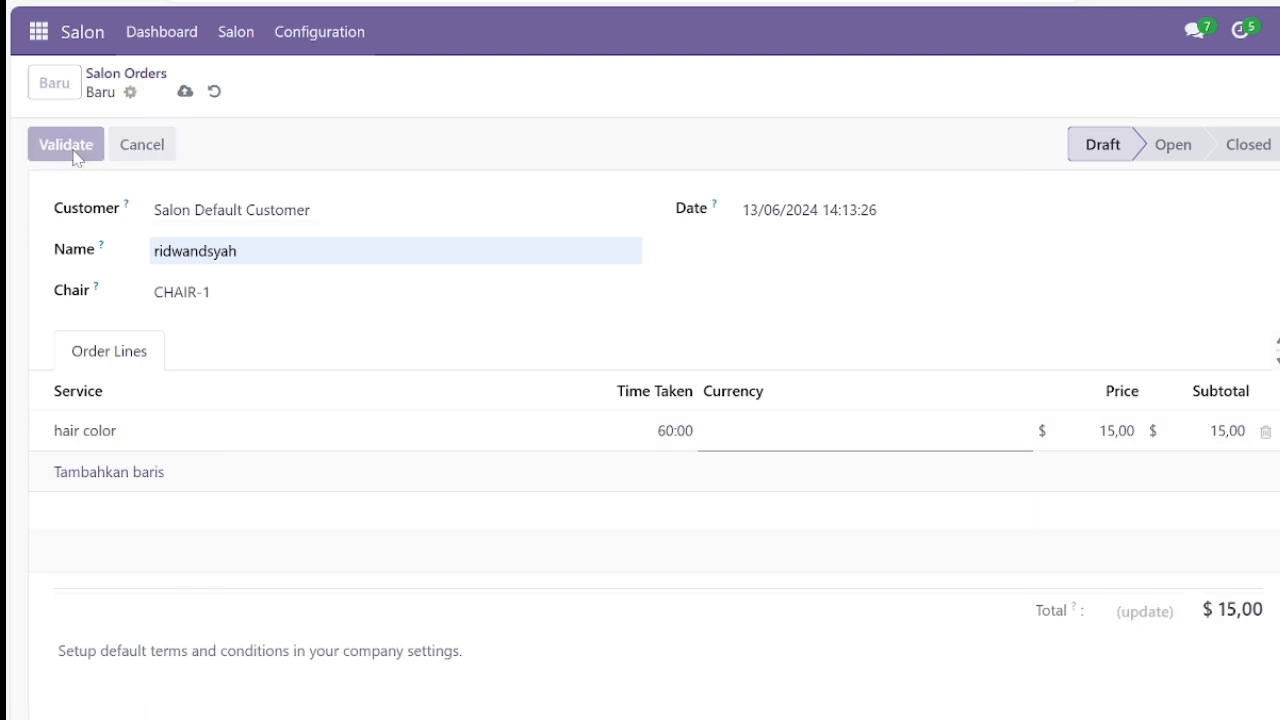
pyautogui.click(72, 155)
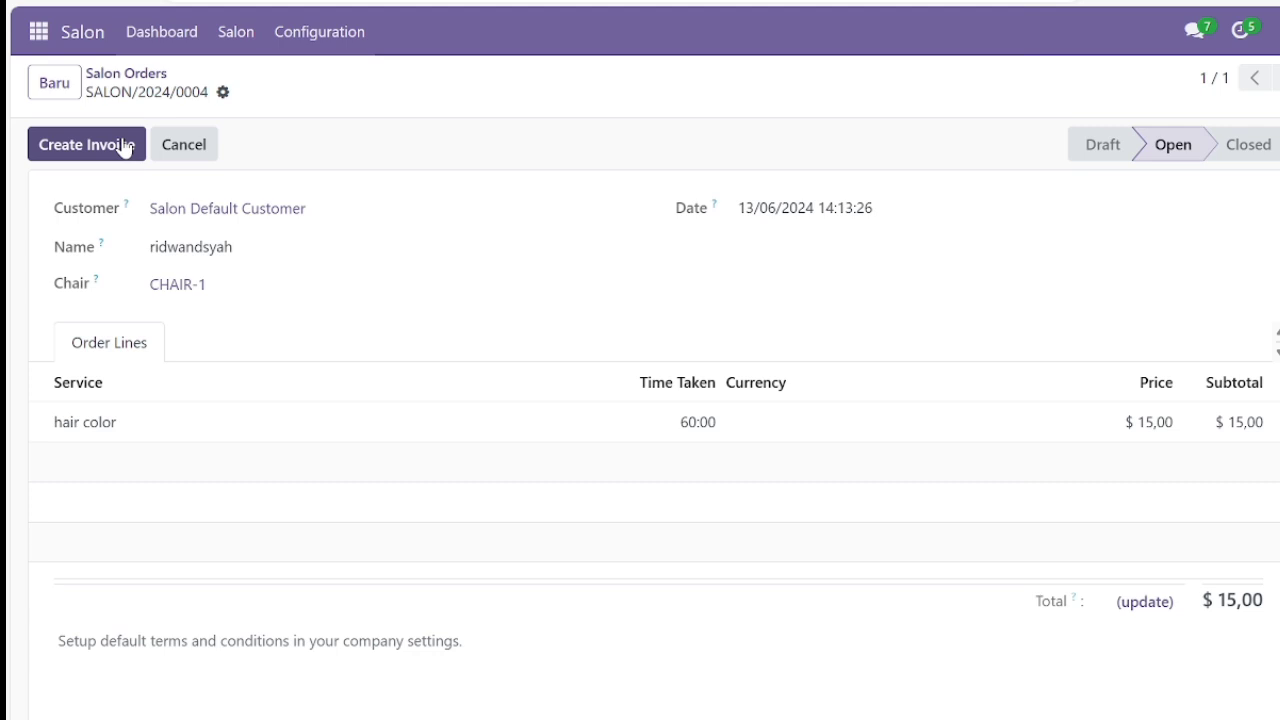
# Create the invoice for order SALON/2024/0004 and post it as INV/2024/00007.
pyautogui.click(124, 147)
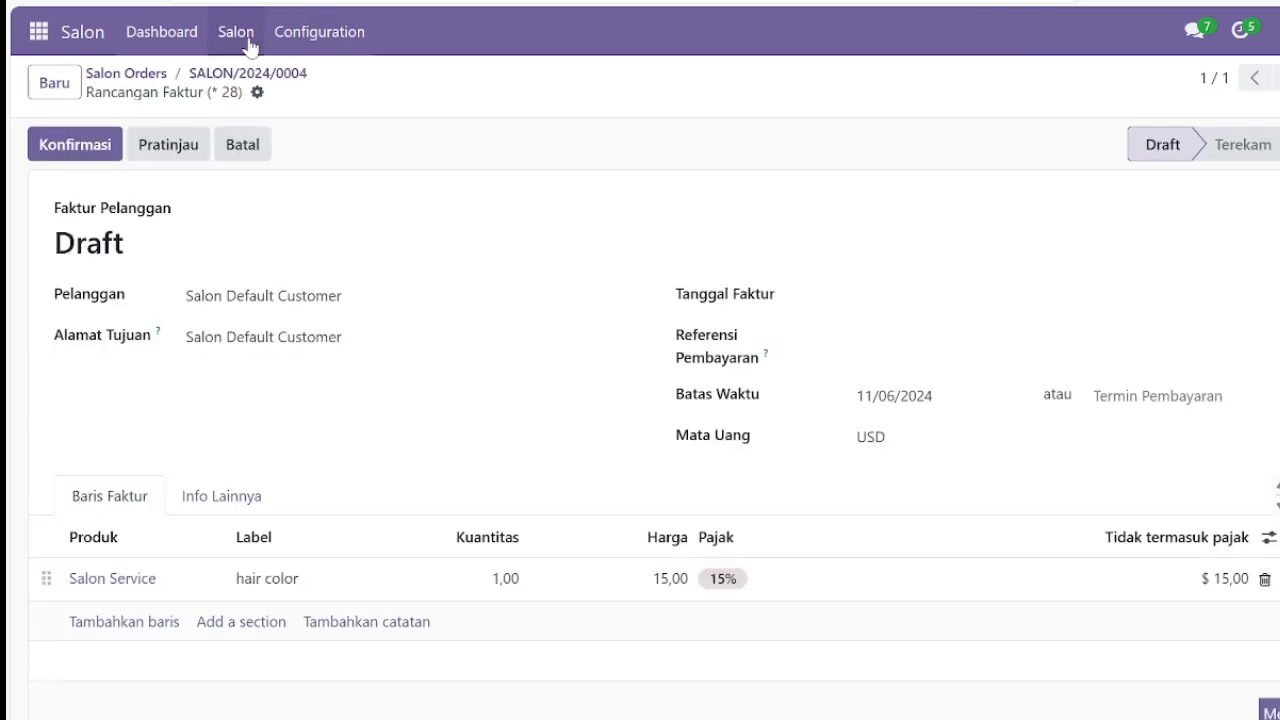
pyautogui.click(106, 145)
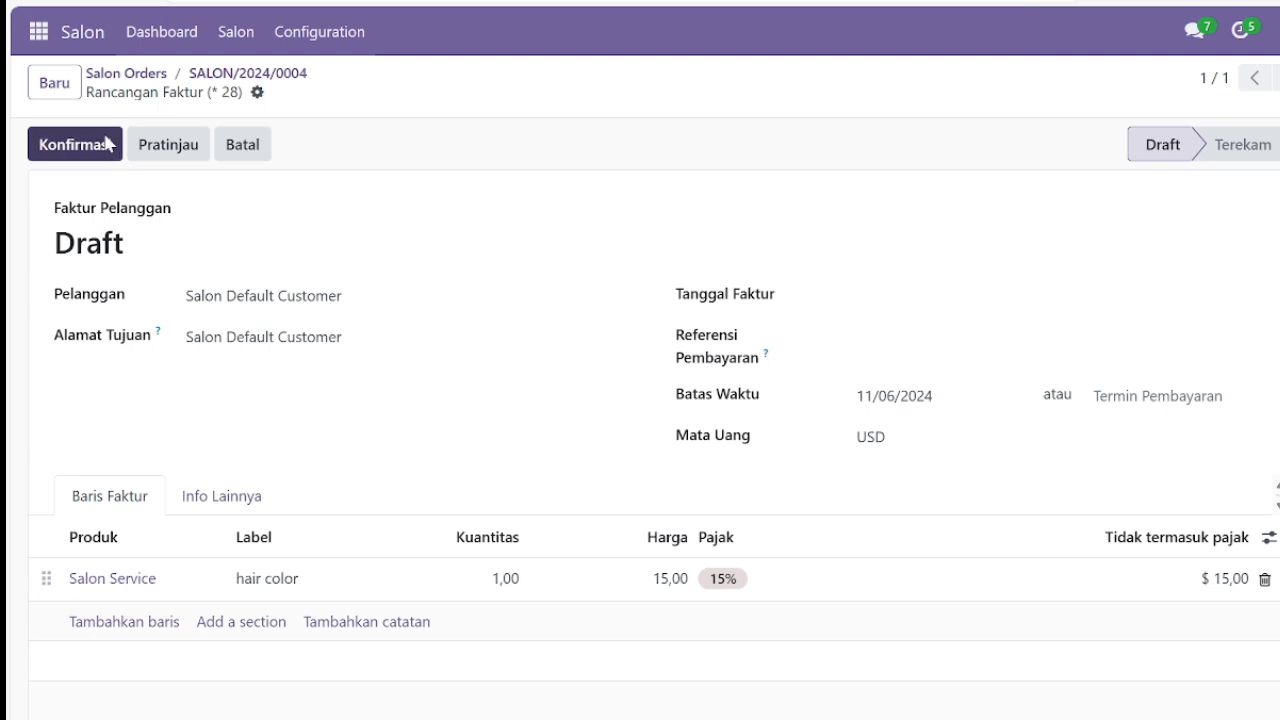
pyautogui.click(237, 32)
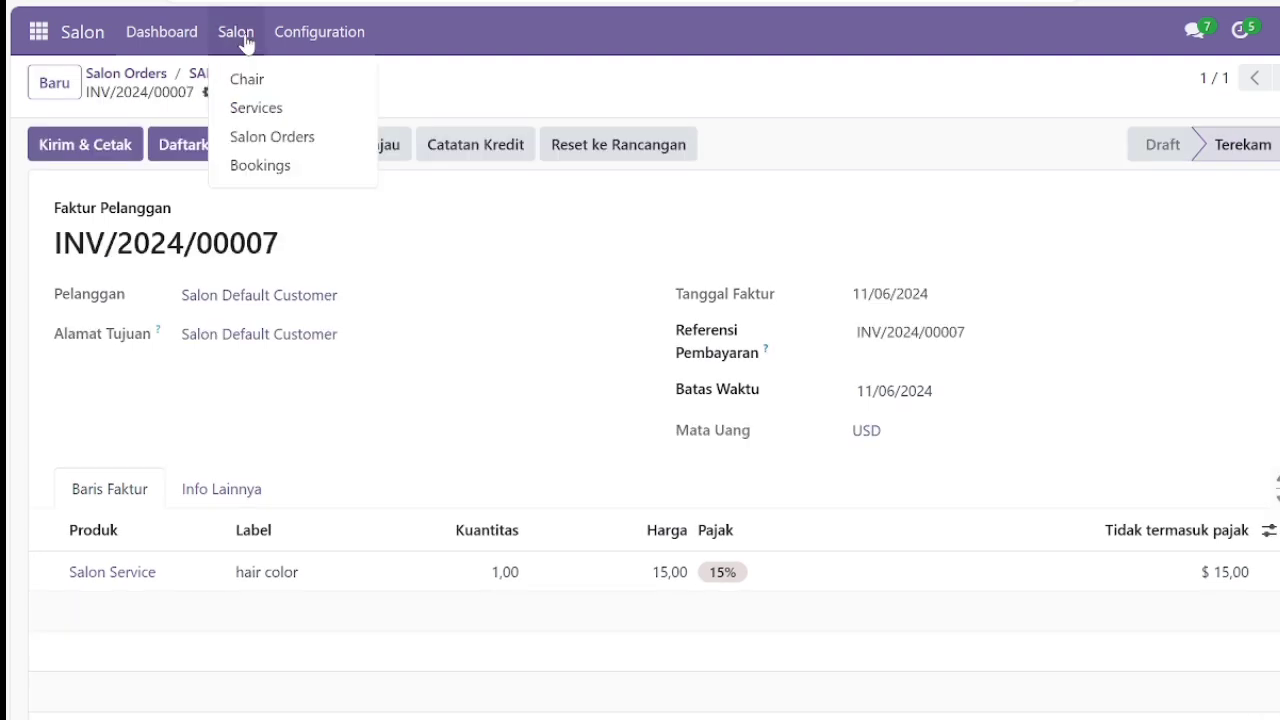
# Start a new booking with the client's phone number, hair color service and date 13 June 2024.
pyautogui.click(288, 166)
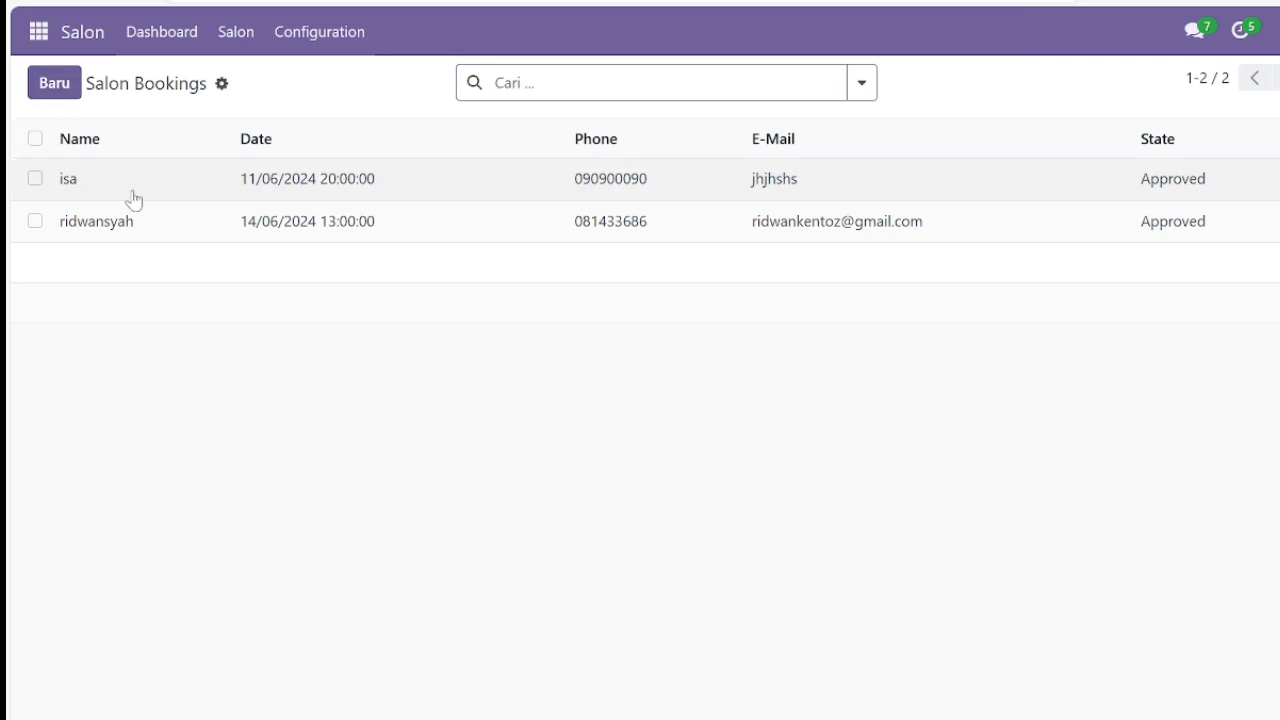
pyautogui.click(58, 84)
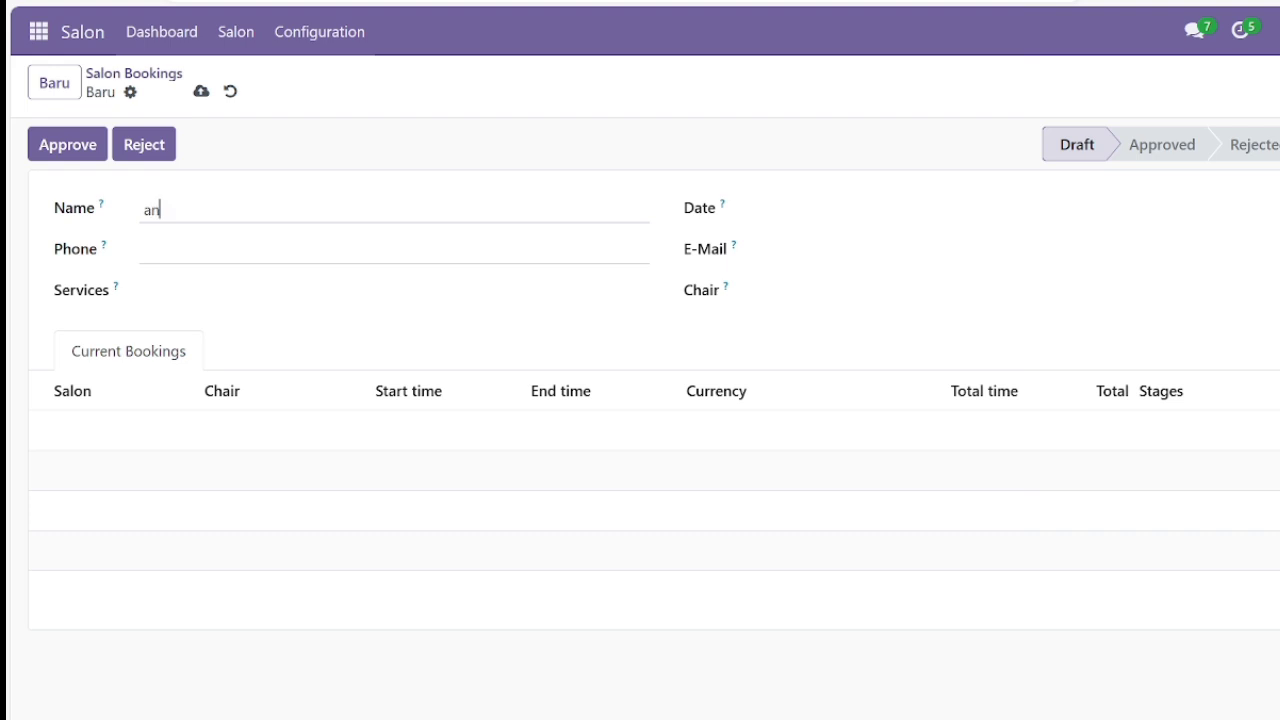
pyautogui.click(200, 250)
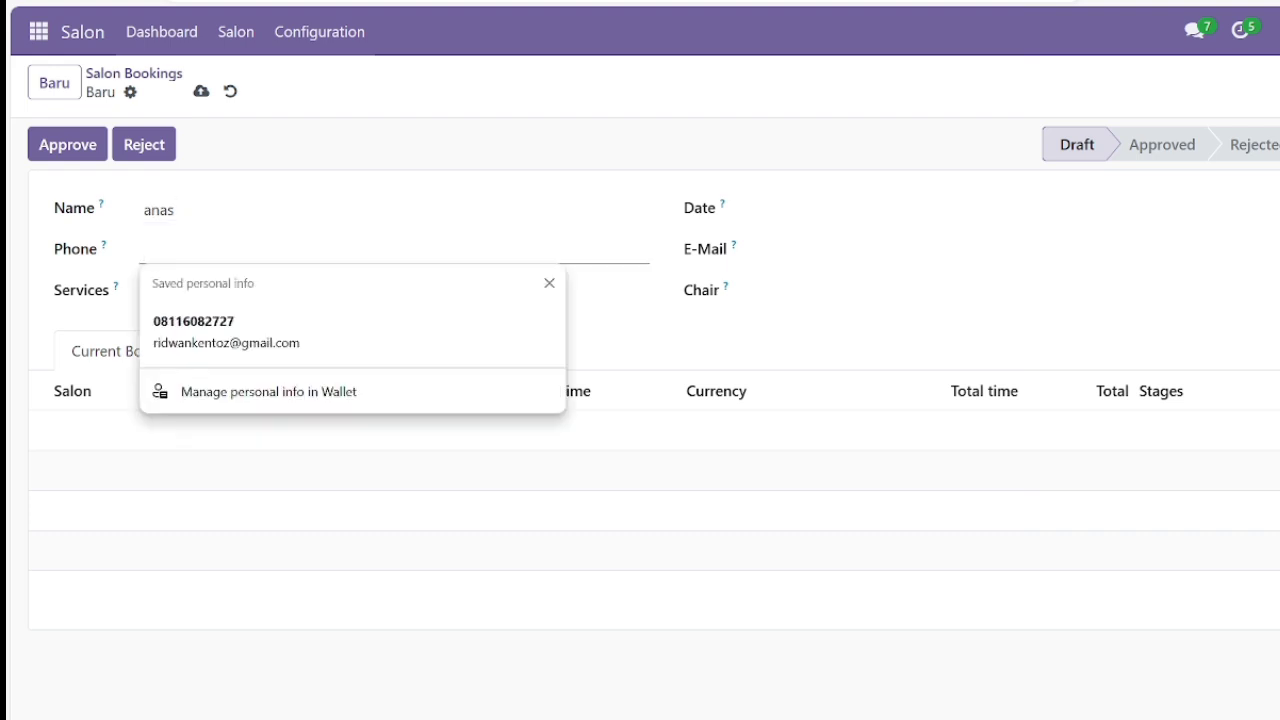
pyautogui.write('86324683')
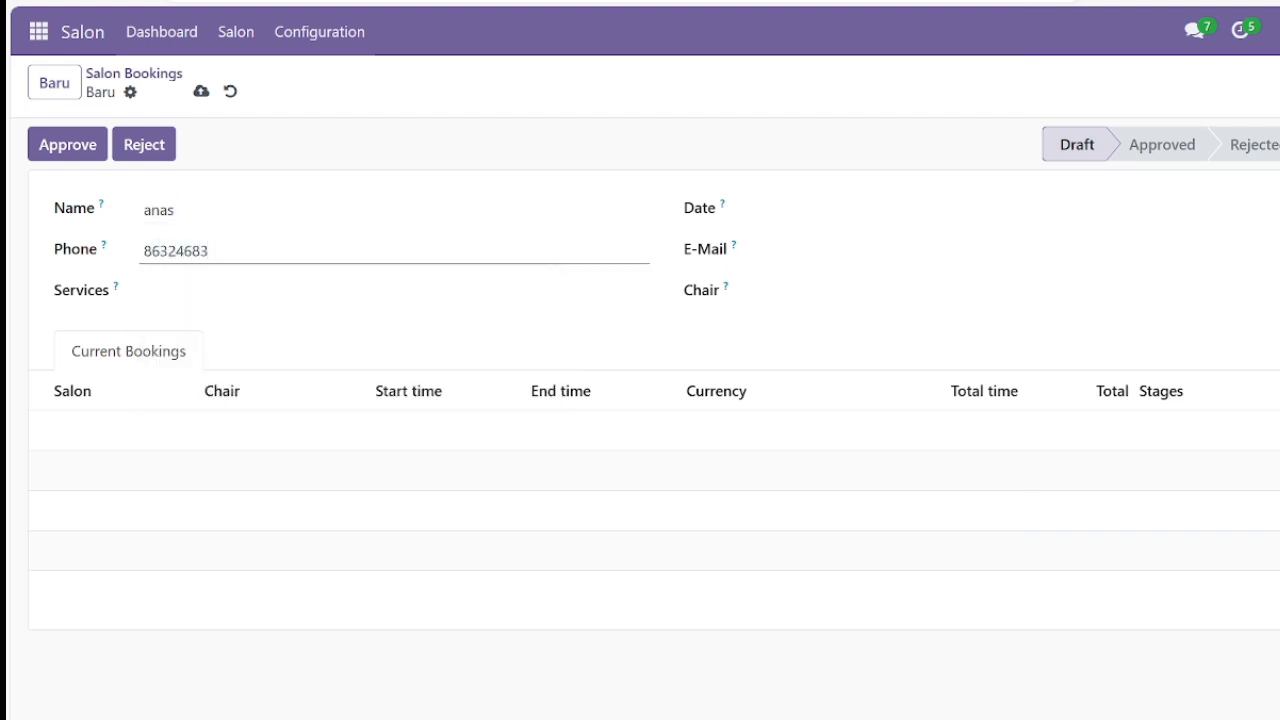
pyautogui.press('Tab')
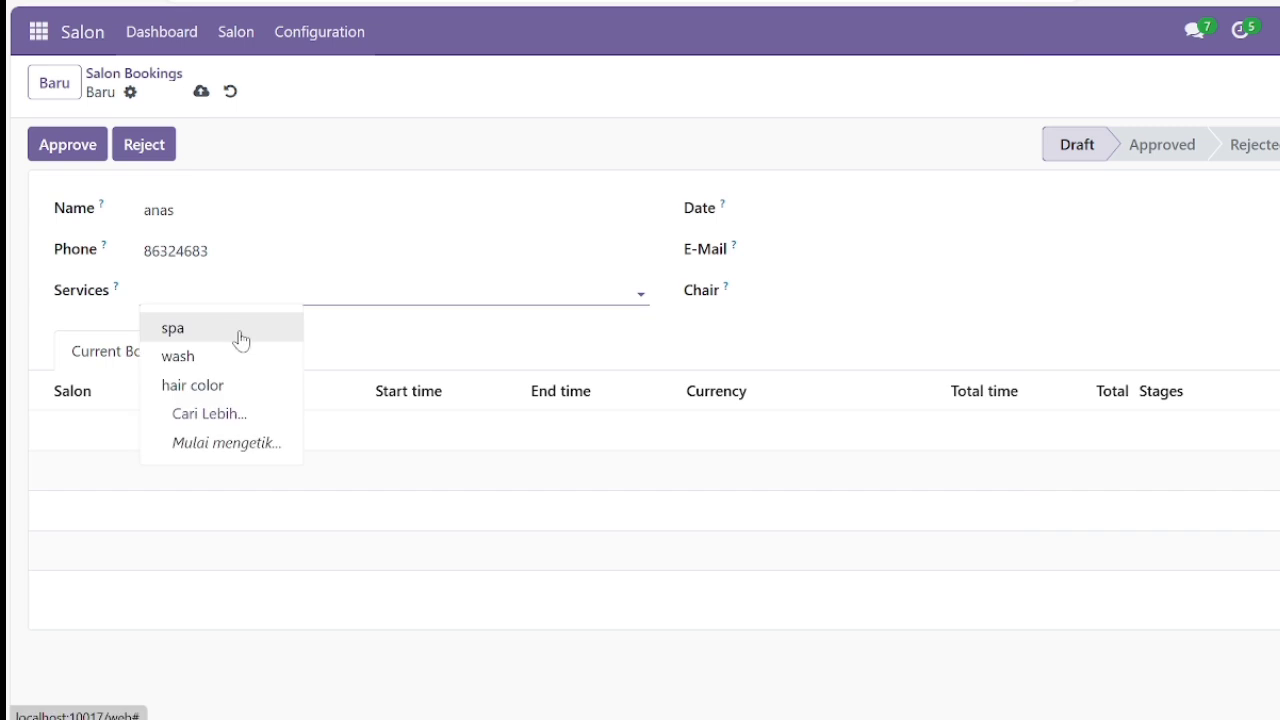
pyautogui.click(237, 382)
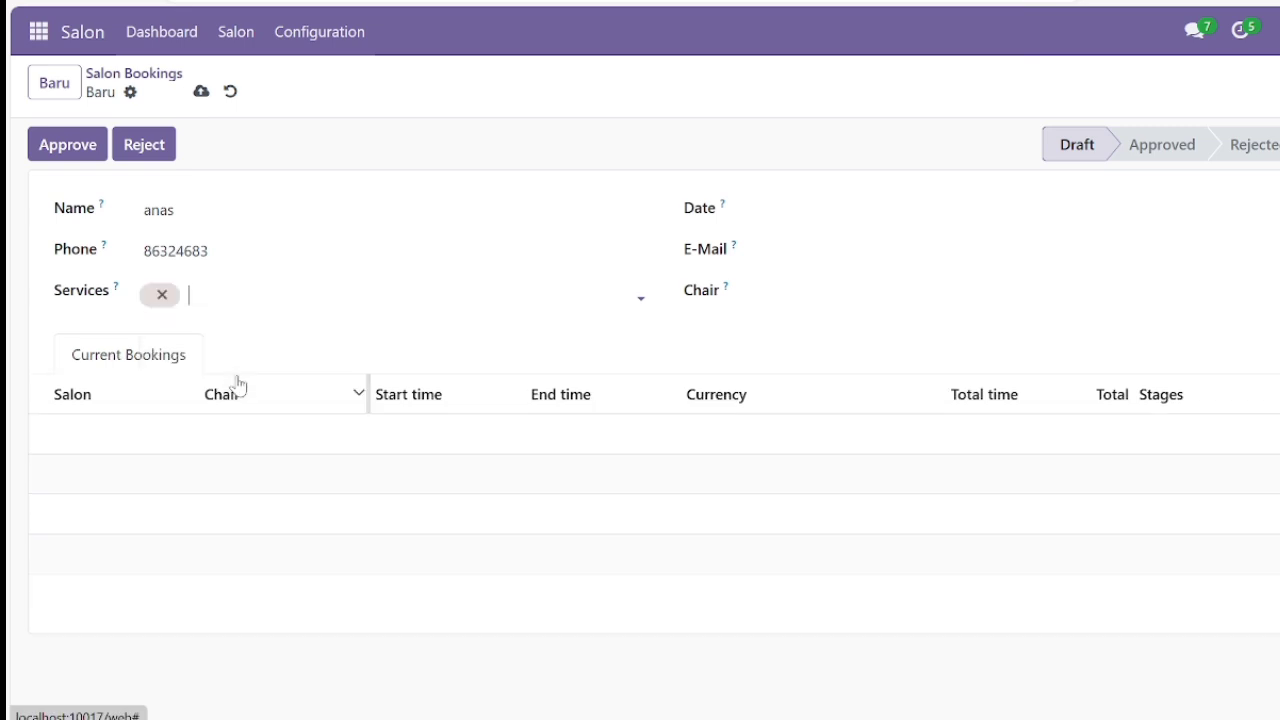
pyautogui.click(770, 215)
pyautogui.click(1095, 474)
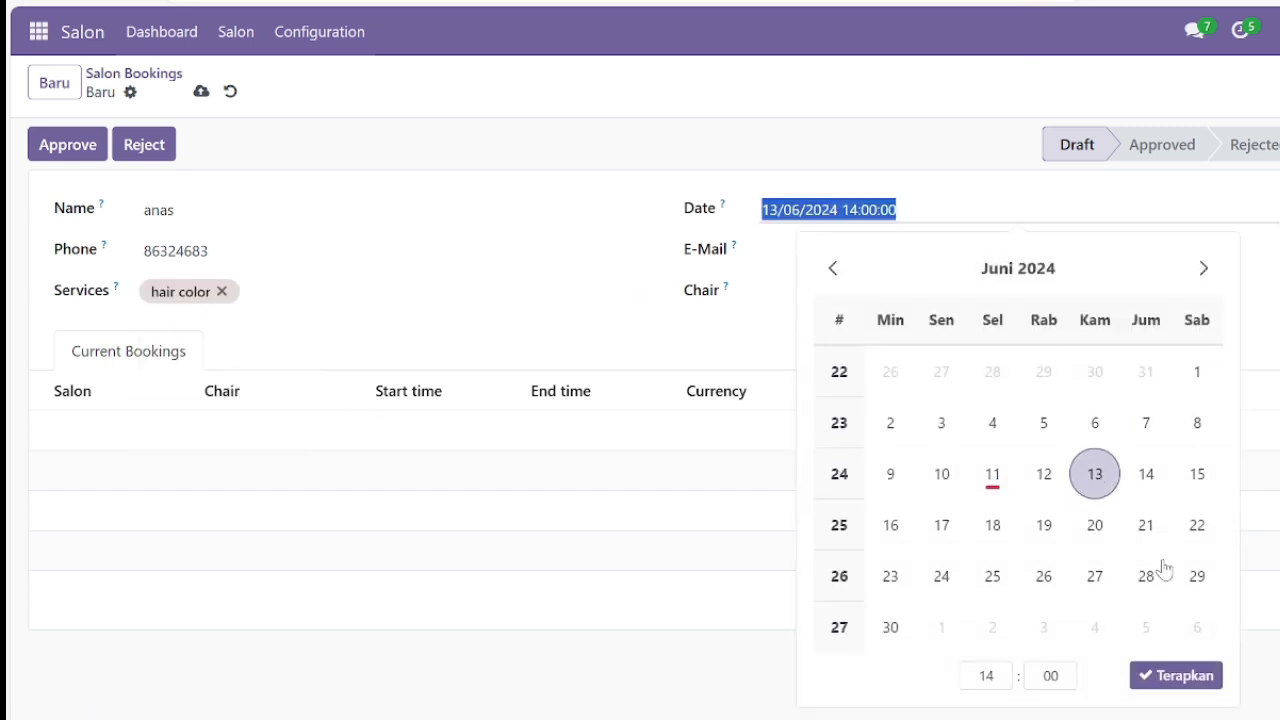
pyautogui.click(1160, 678)
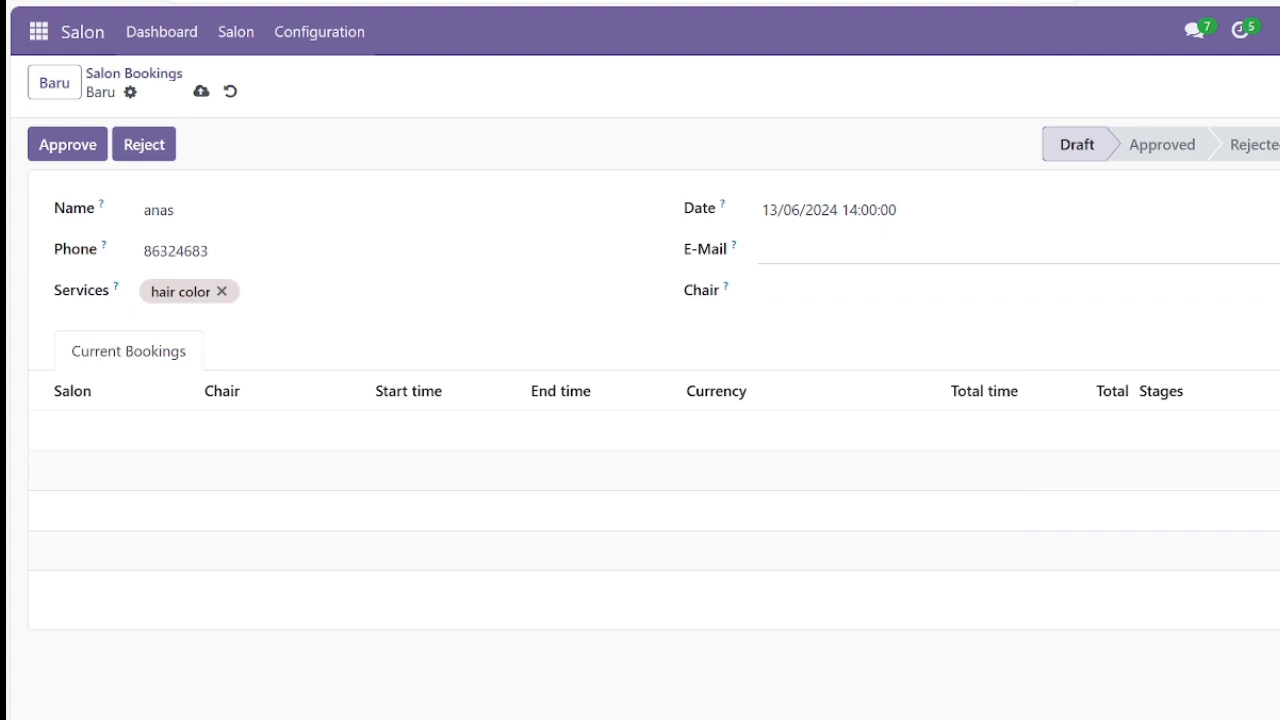
# Enter the customer's e-mail, assign CHAIR-4, approve the booking, and return to Bookings.
pyautogui.click(820, 250)
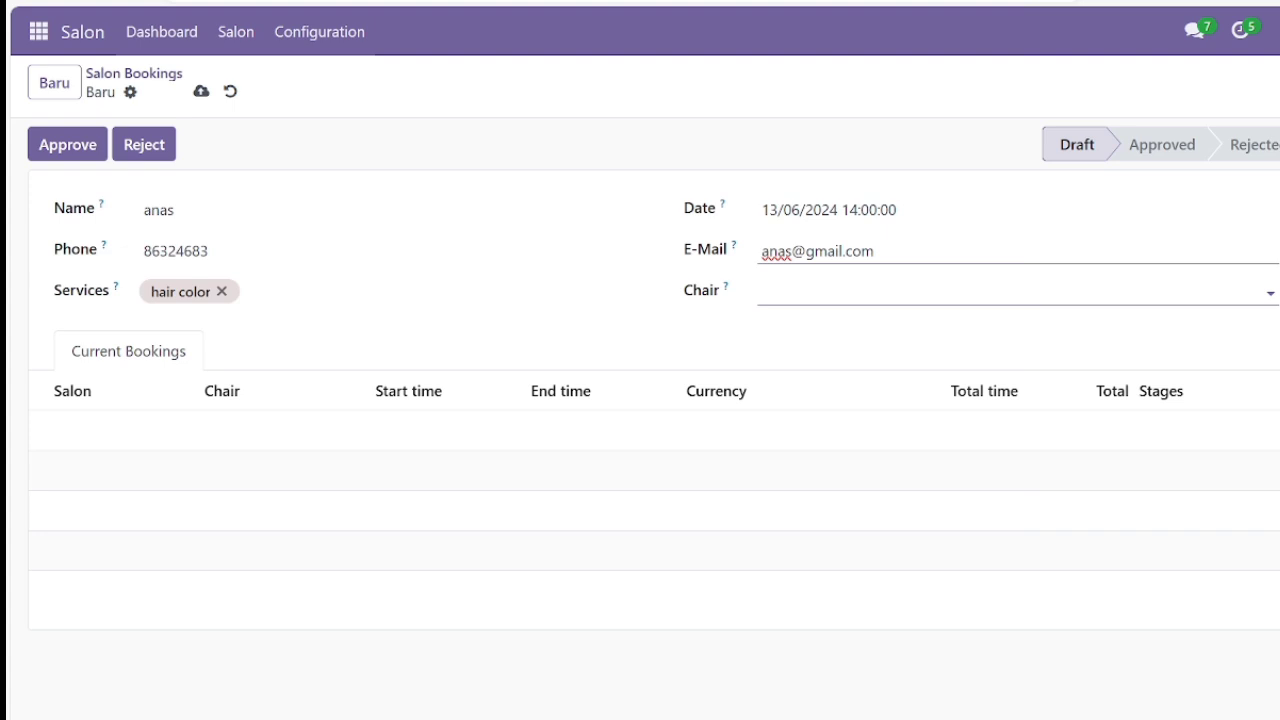
pyautogui.click(820, 292)
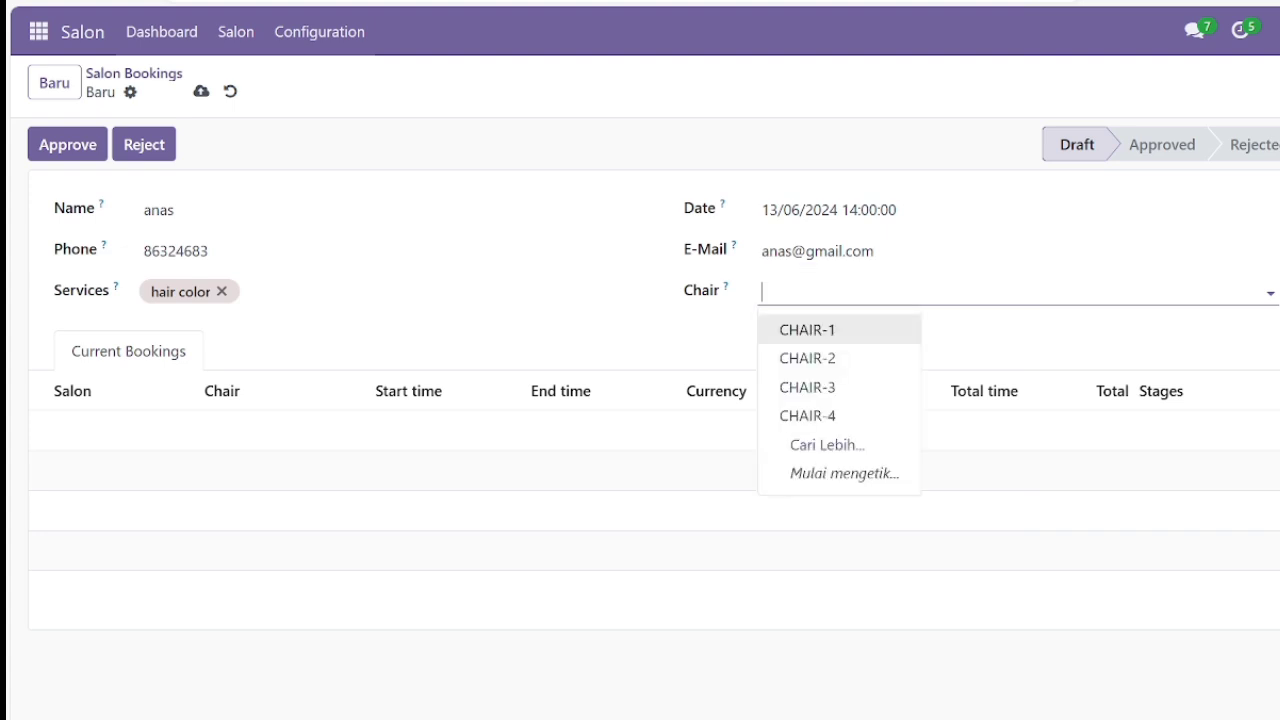
pyautogui.click(843, 416)
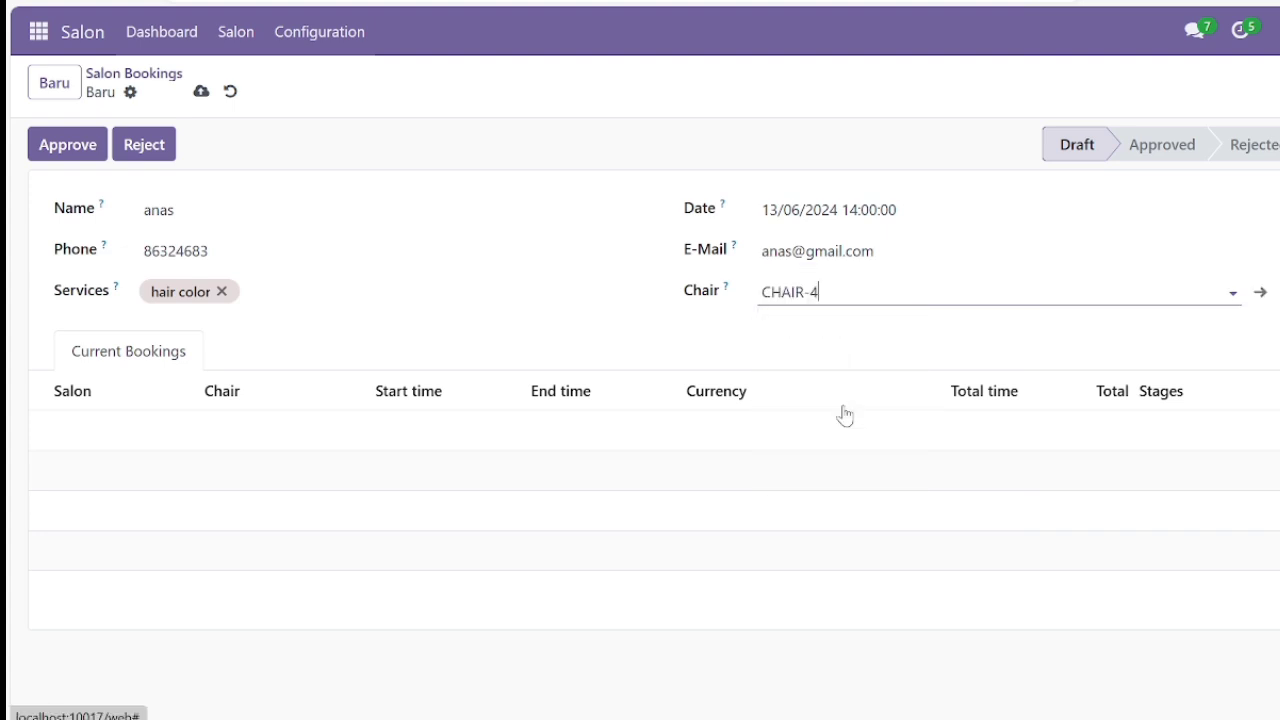
pyautogui.click(136, 437)
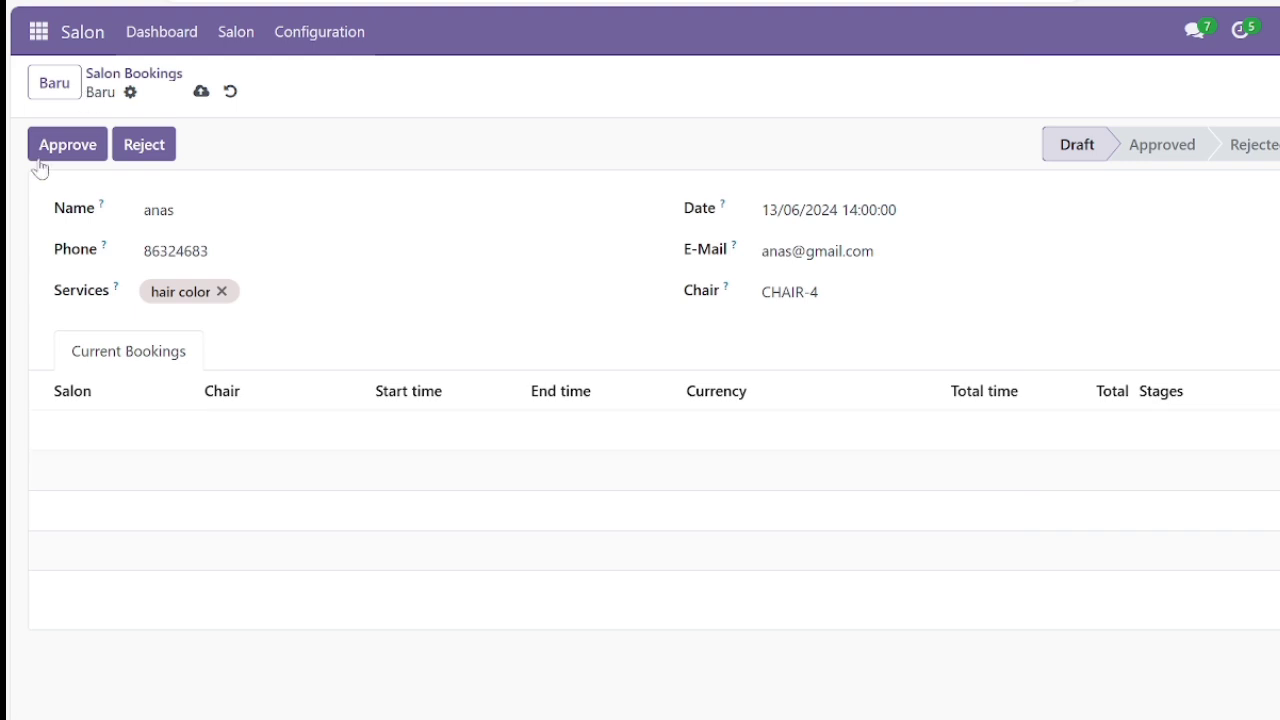
pyautogui.click(83, 148)
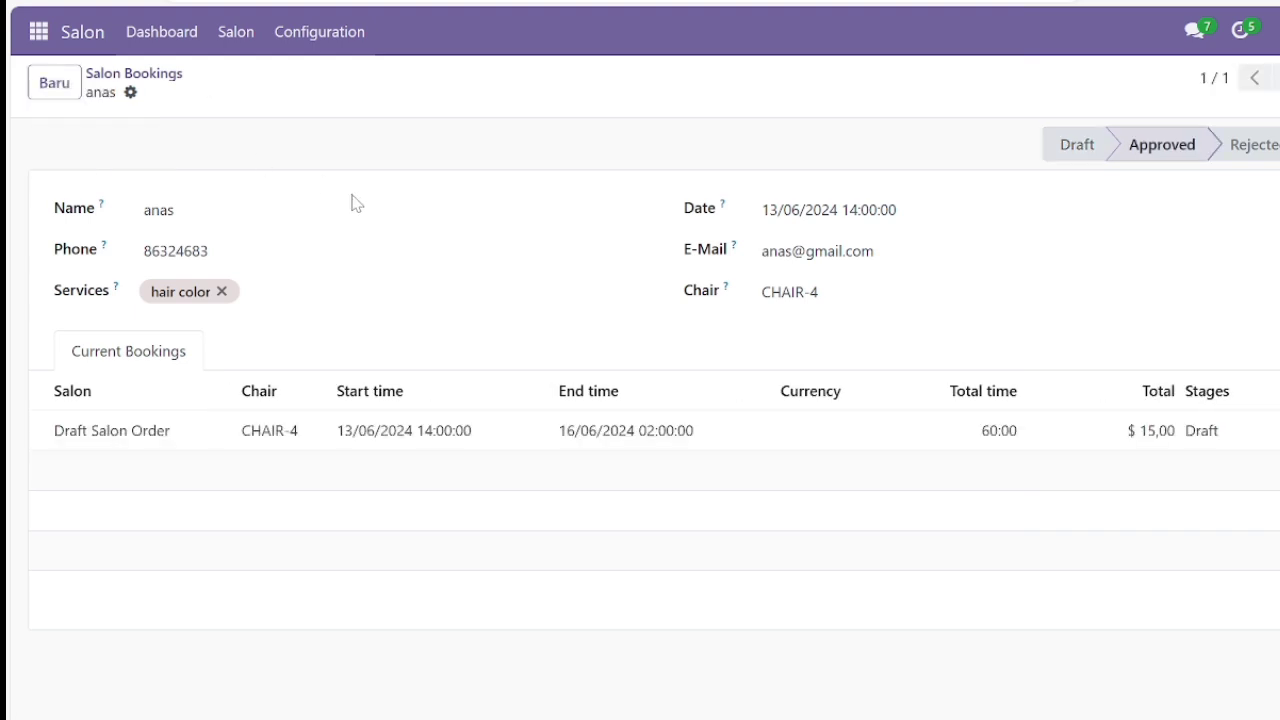
pyautogui.click(250, 50)
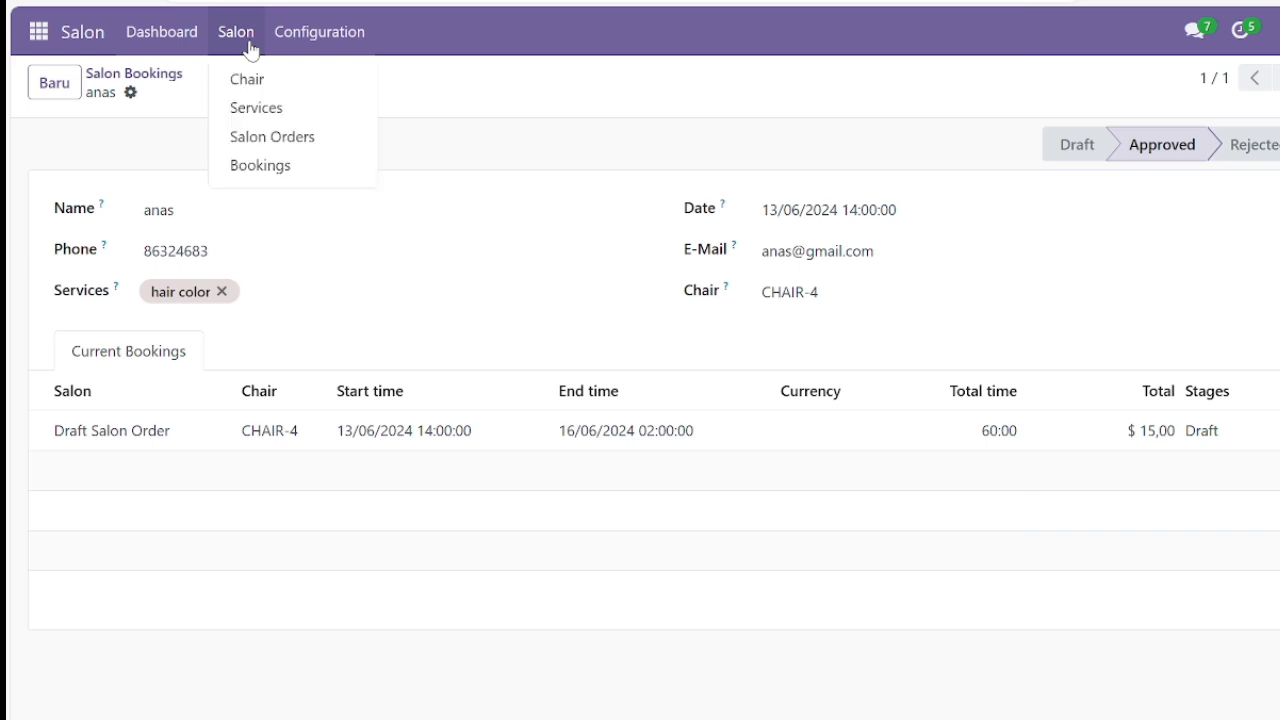
pyautogui.click(267, 163)
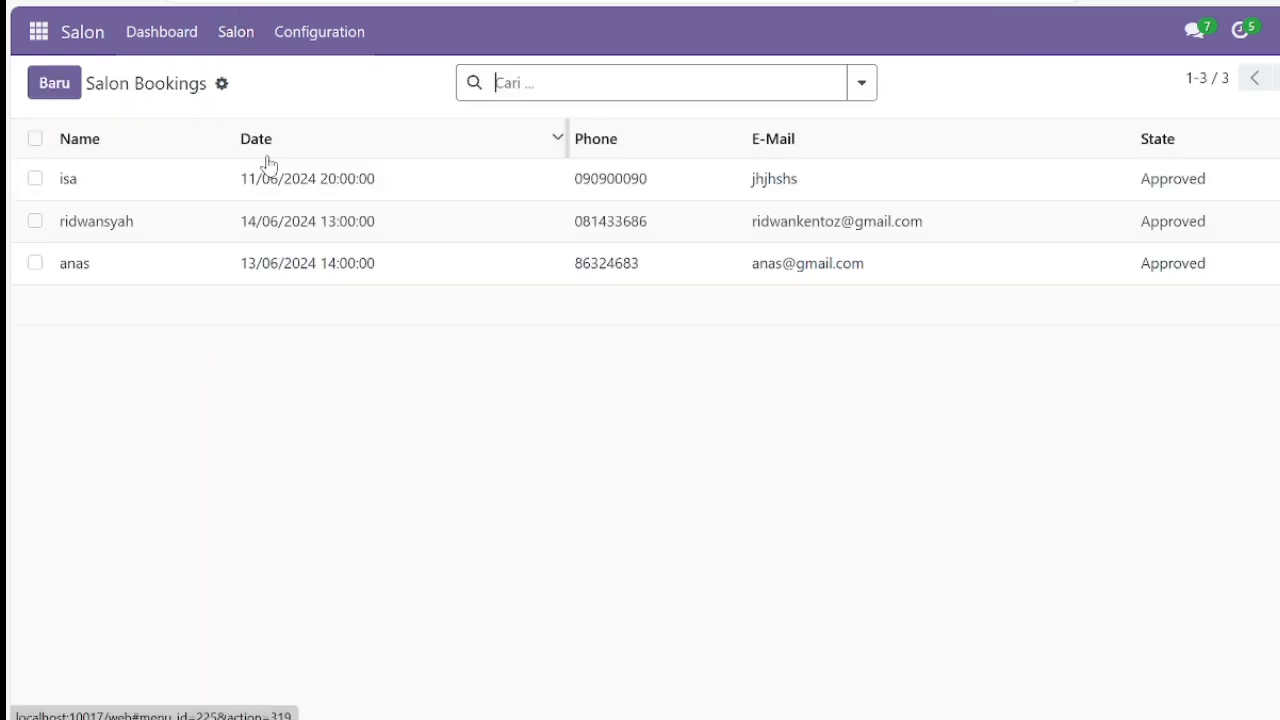
# Start another booking with the client's name, phone number and the spa service.
pyautogui.click(57, 86)
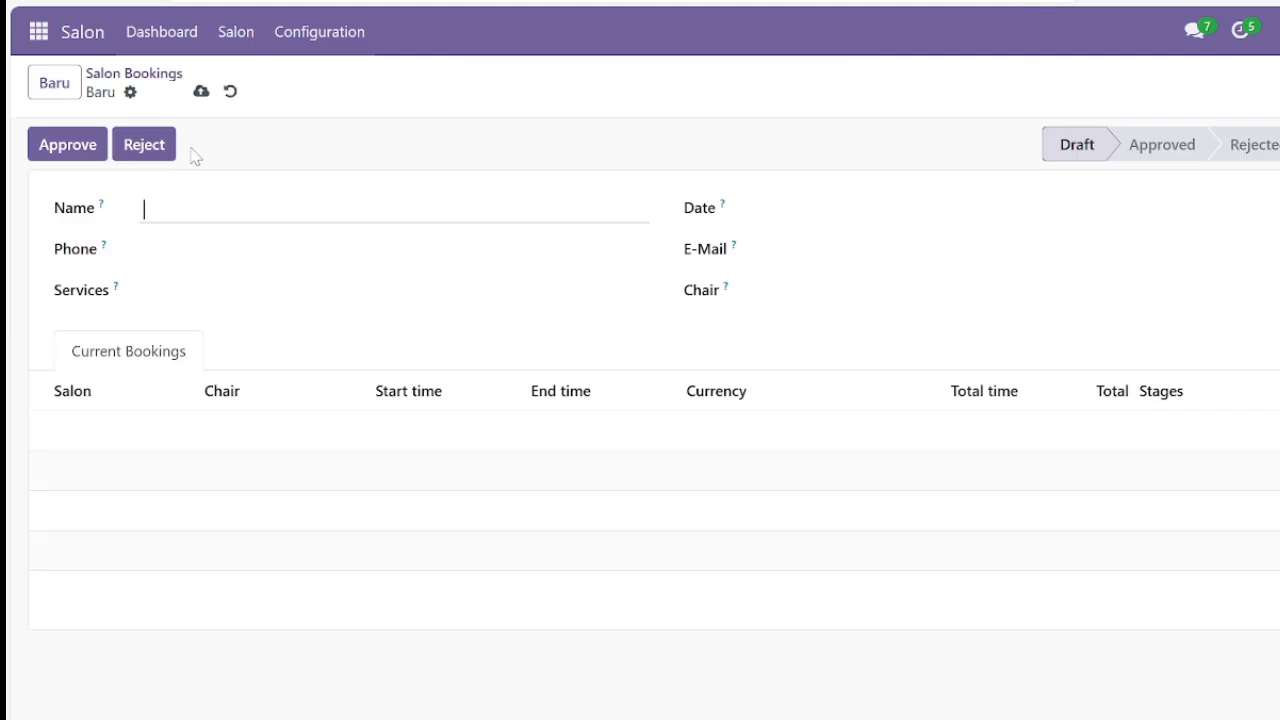
pyautogui.click(150, 209)
pyautogui.write('ba')
pyautogui.write('kayhru')
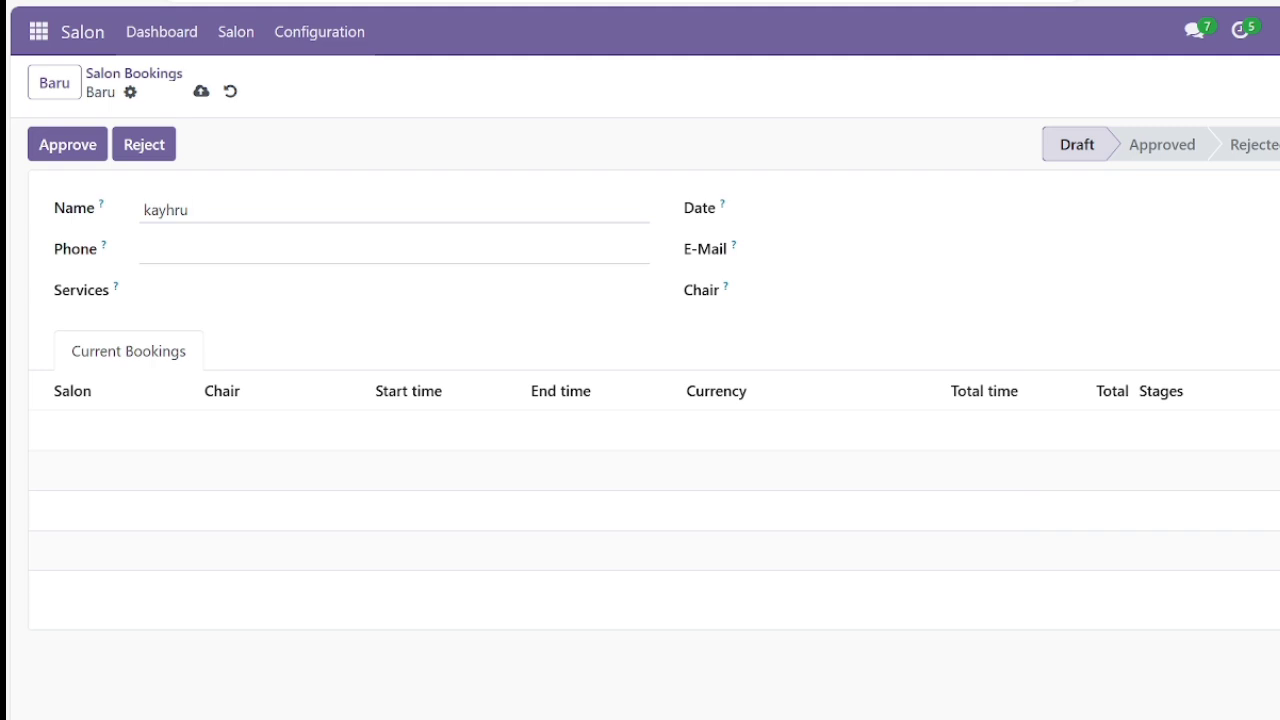
pyautogui.click(150, 250)
pyautogui.write('08')
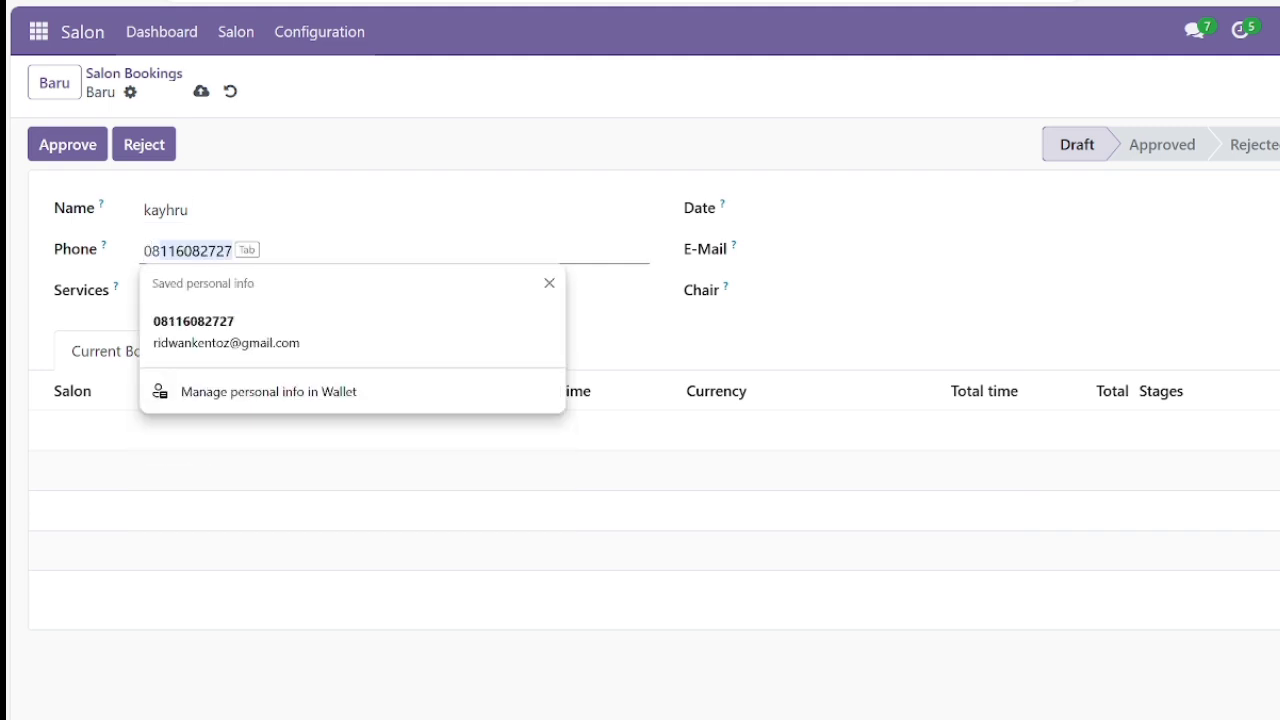
pyautogui.write('123455')
pyautogui.press('Tab')
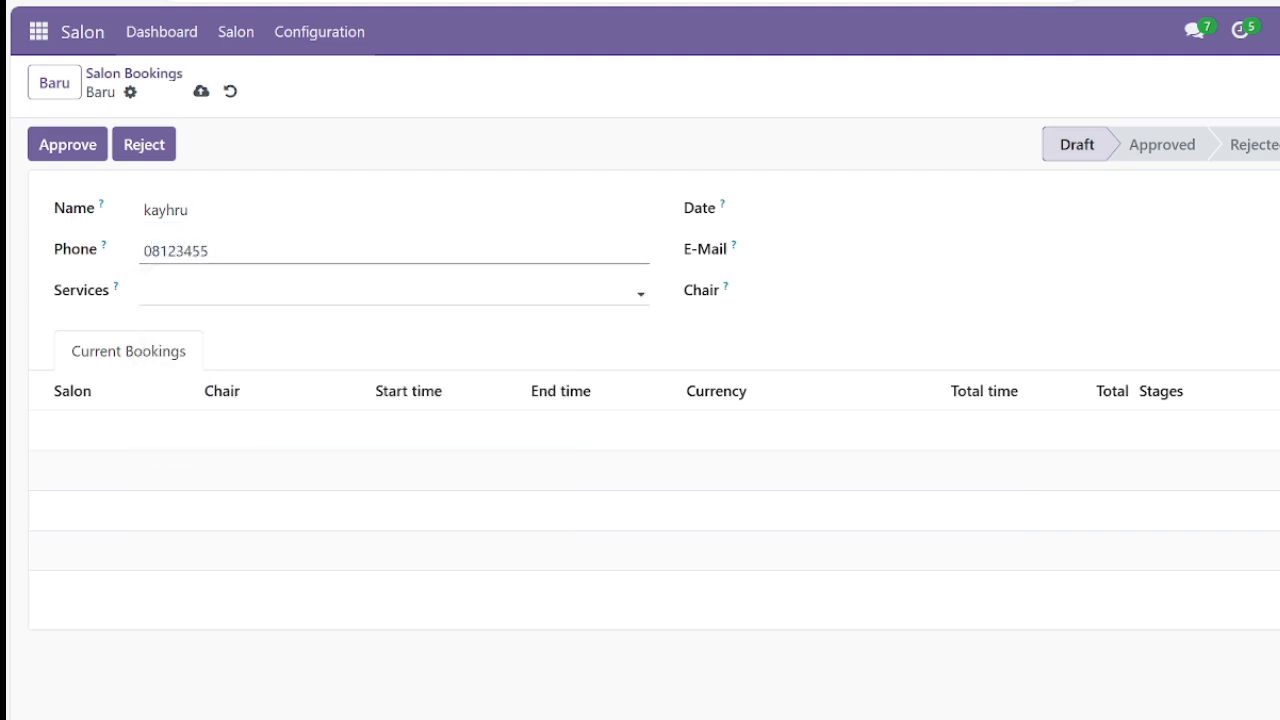
pyautogui.click(200, 292)
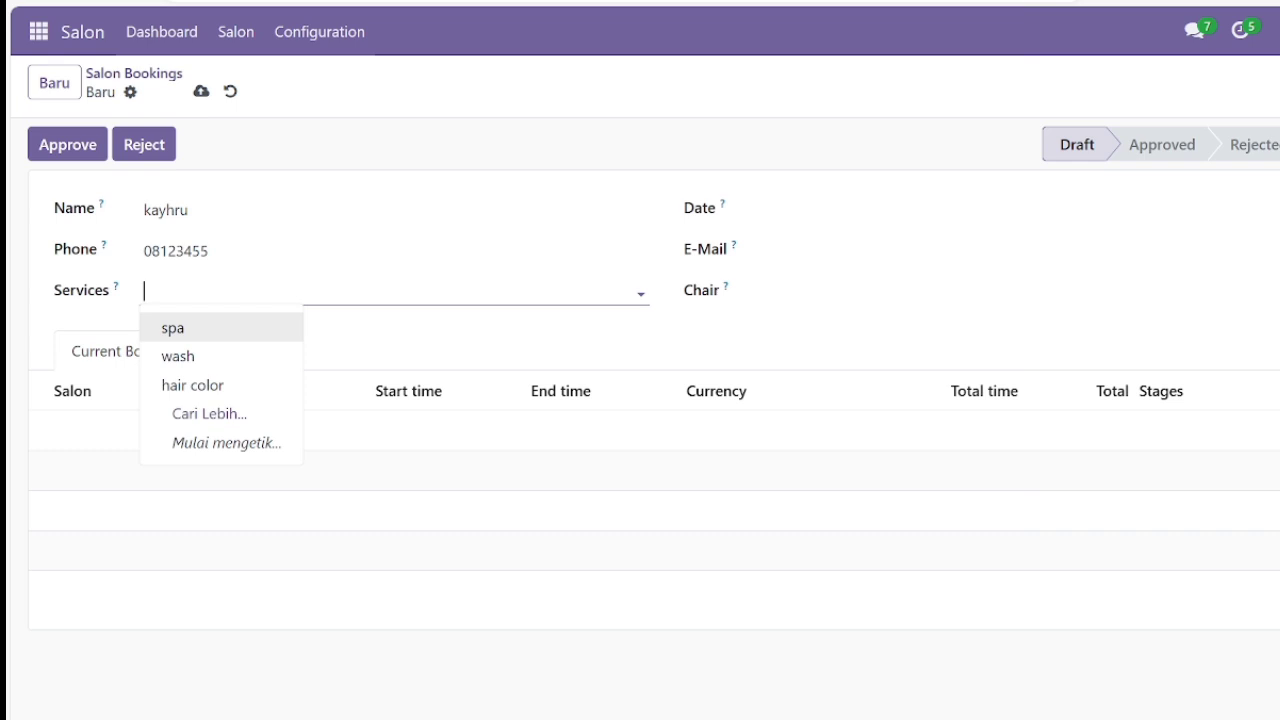
pyautogui.click(239, 338)
# Set the date to 13 June 2024, enter the customer's e-mail, assign CHAIR-2, and reject it.
pyautogui.click(764, 210)
pyautogui.click(1080, 472)
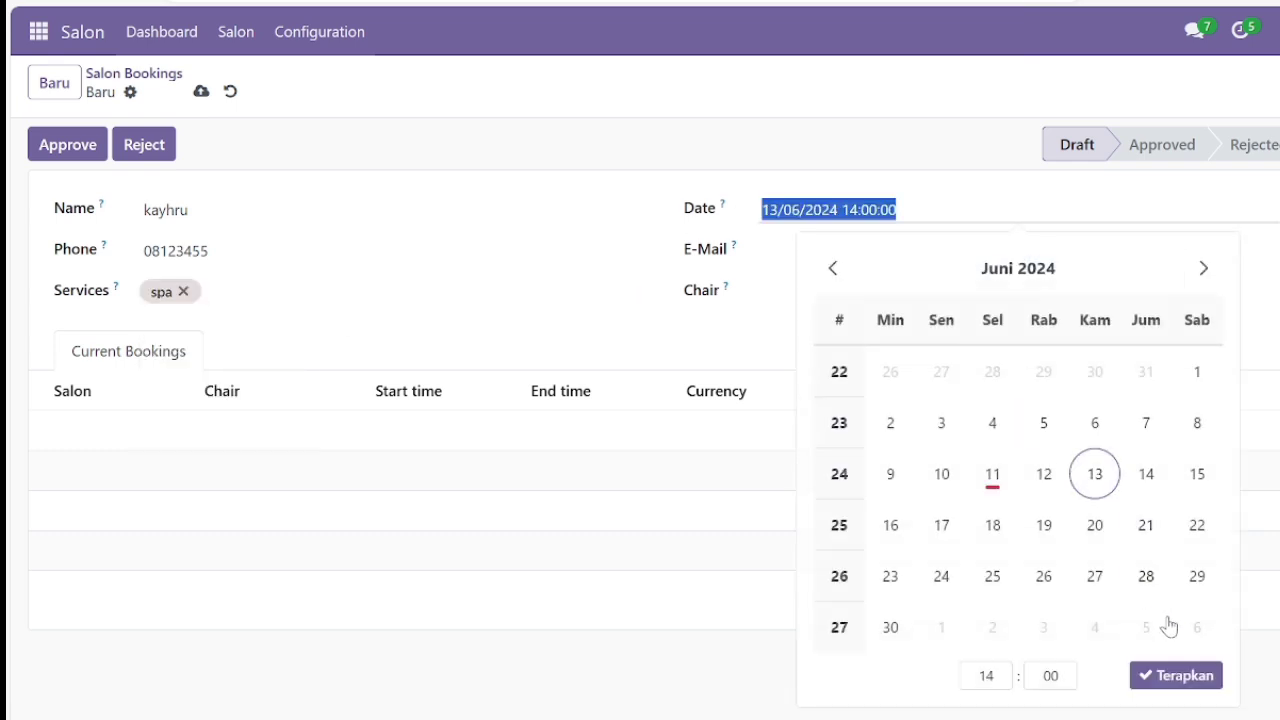
pyautogui.click(1169, 679)
pyautogui.click(810, 254)
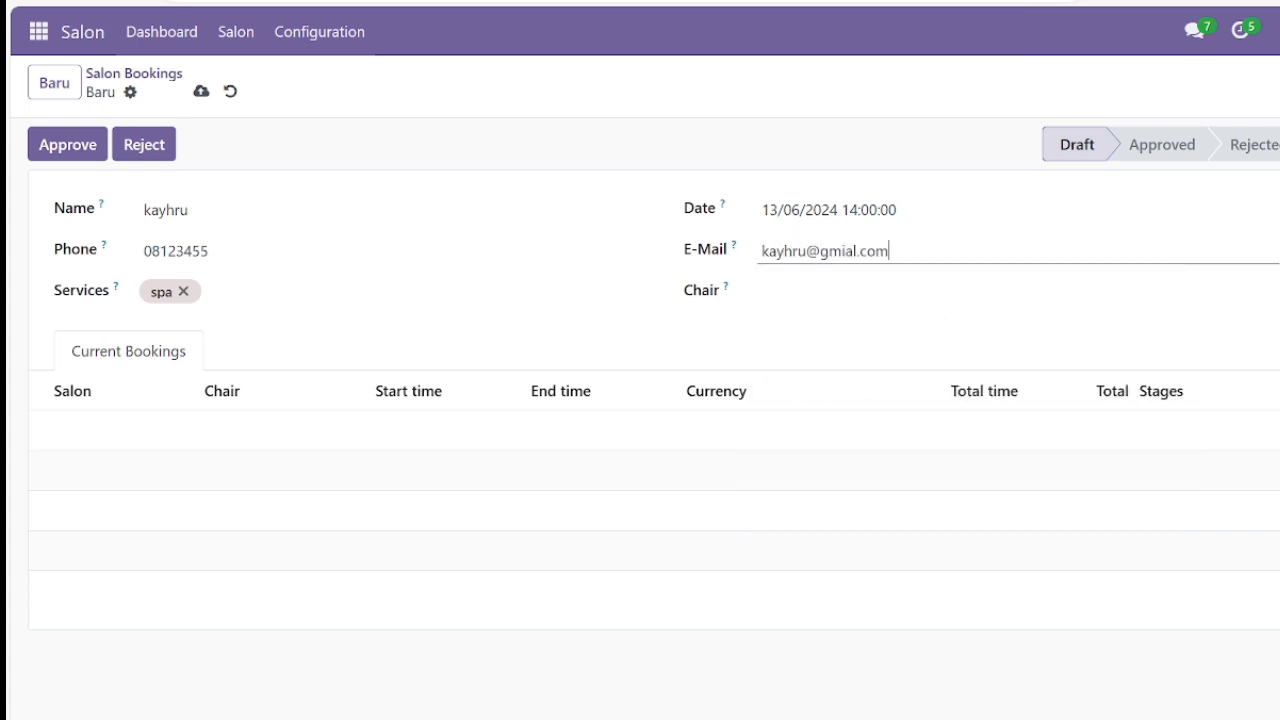
pyautogui.press('Tab')
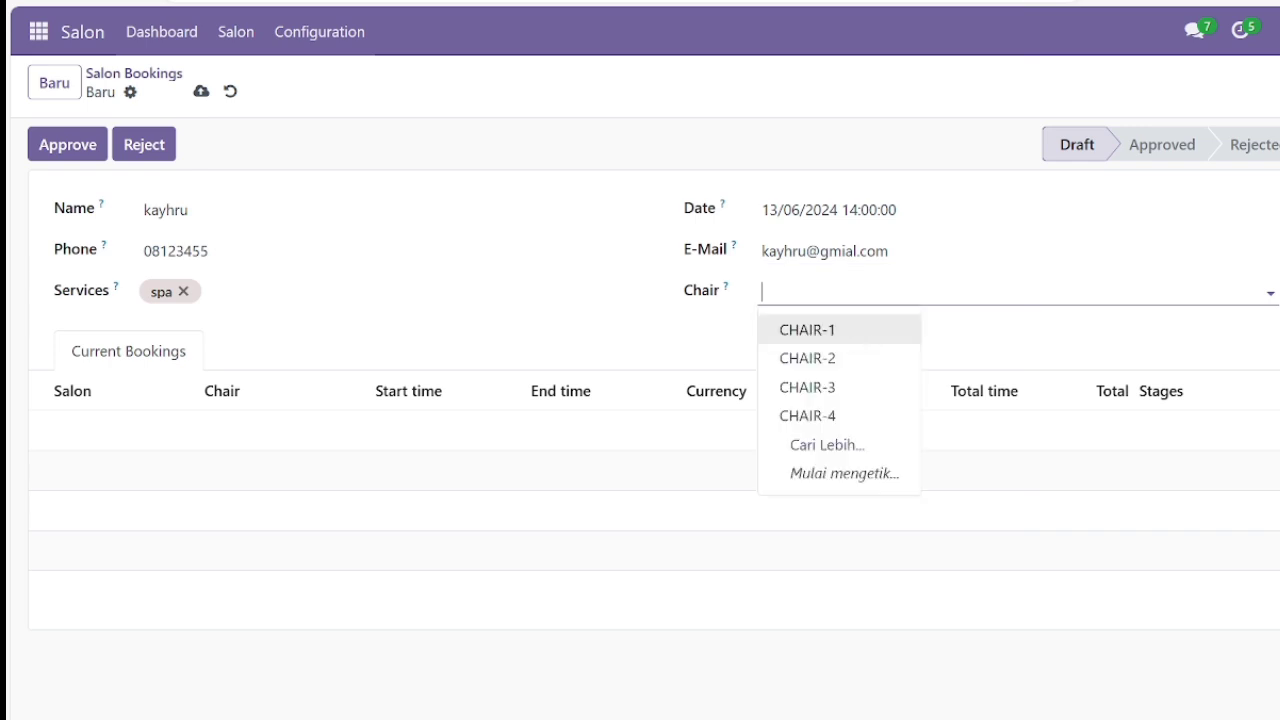
pyautogui.click(849, 360)
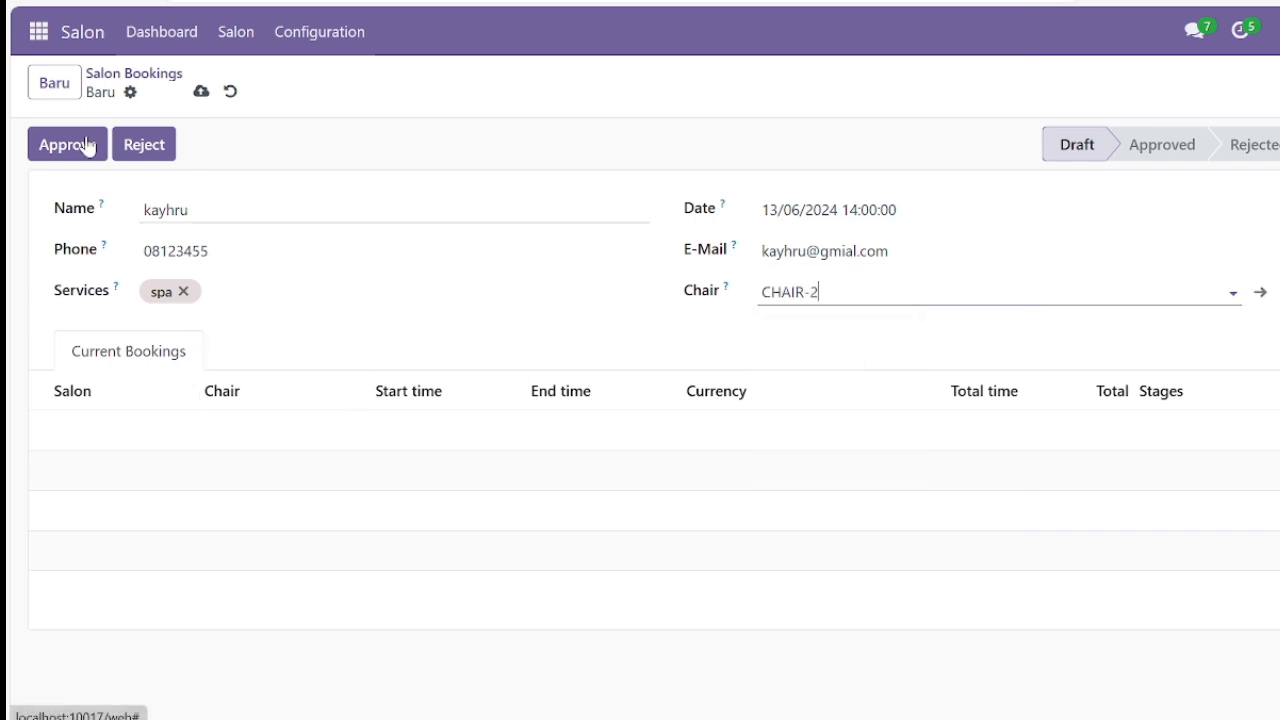
pyautogui.click(155, 152)
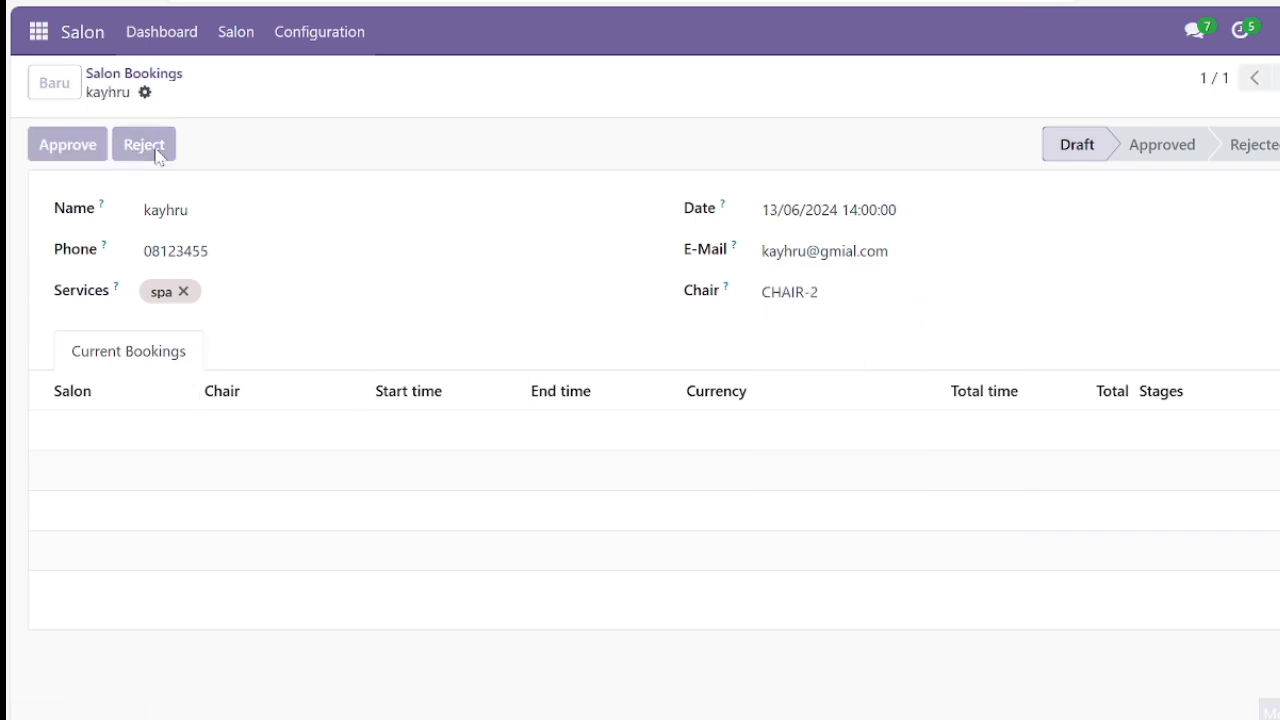
# Open the approved hair color booking and its draft salon order.
pyautogui.click(246, 35)
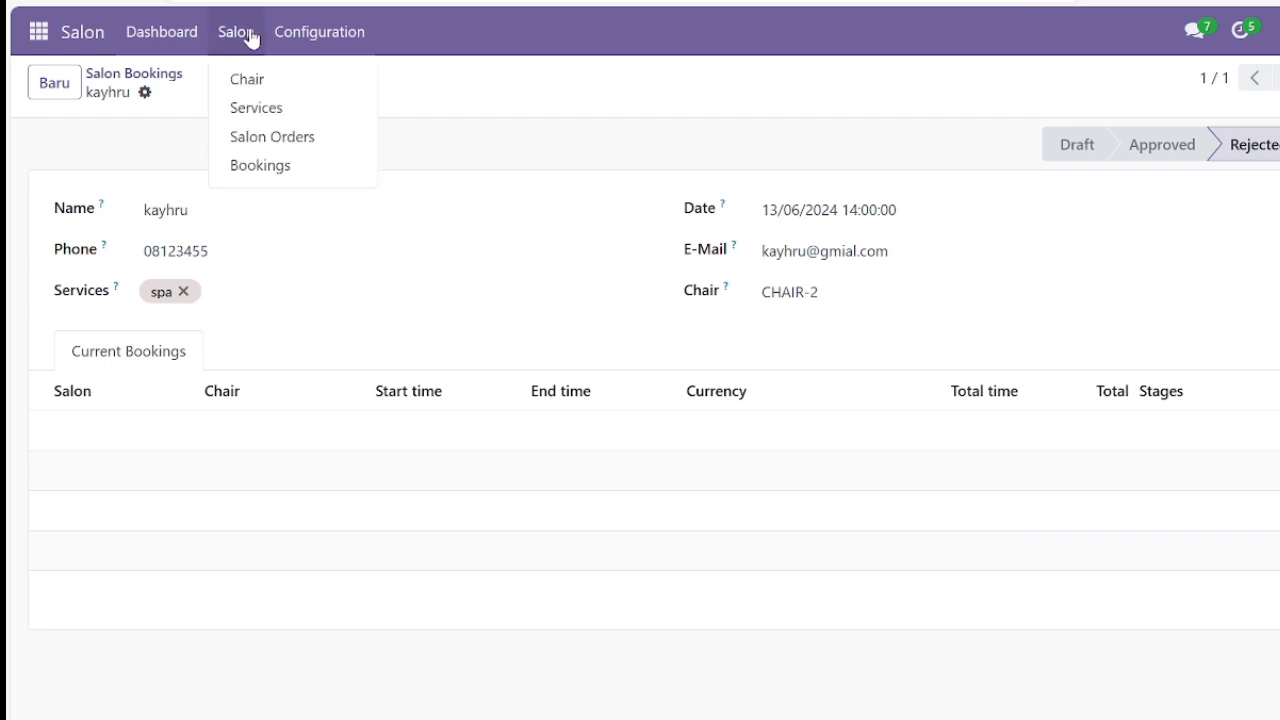
pyautogui.click(276, 163)
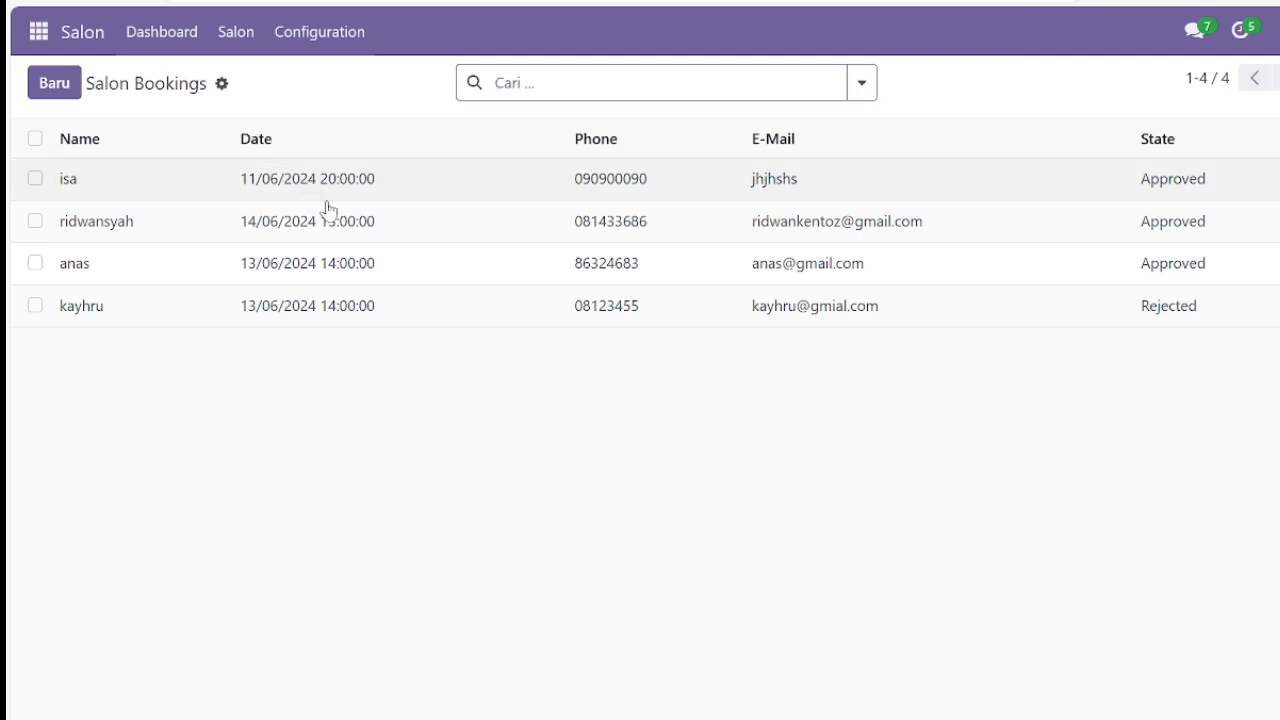
pyautogui.click(278, 273)
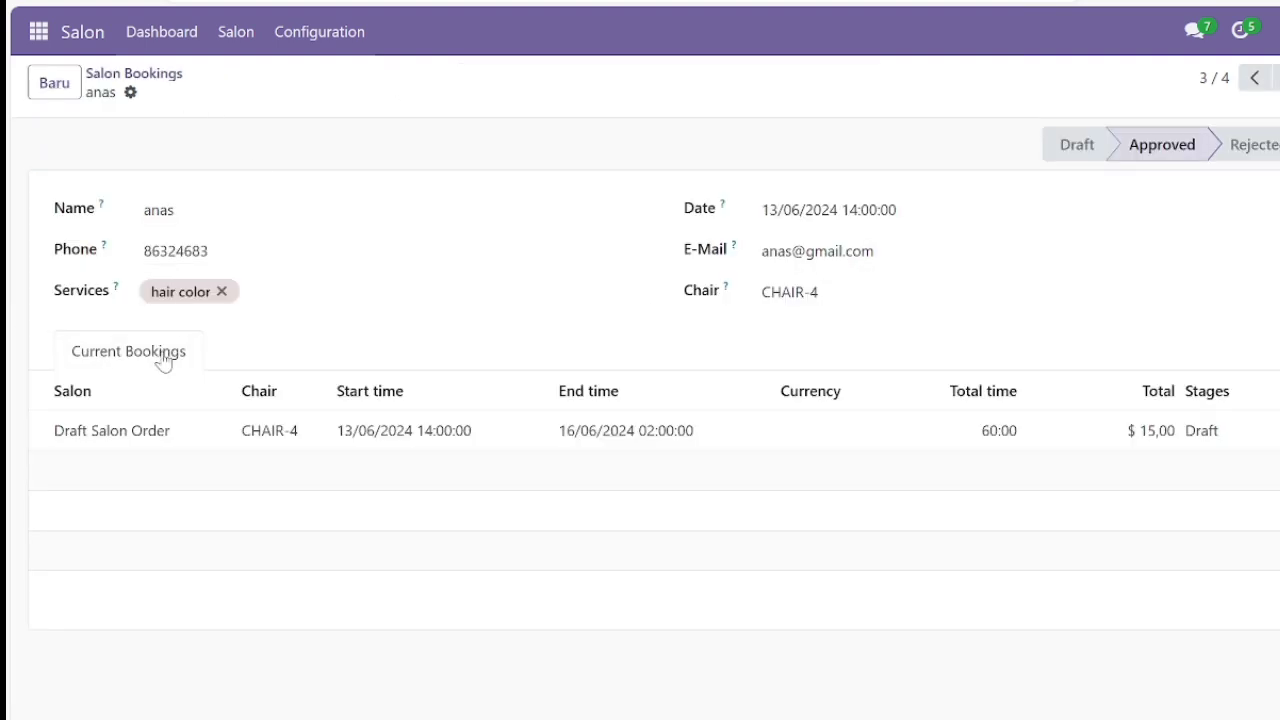
pyautogui.click(127, 436)
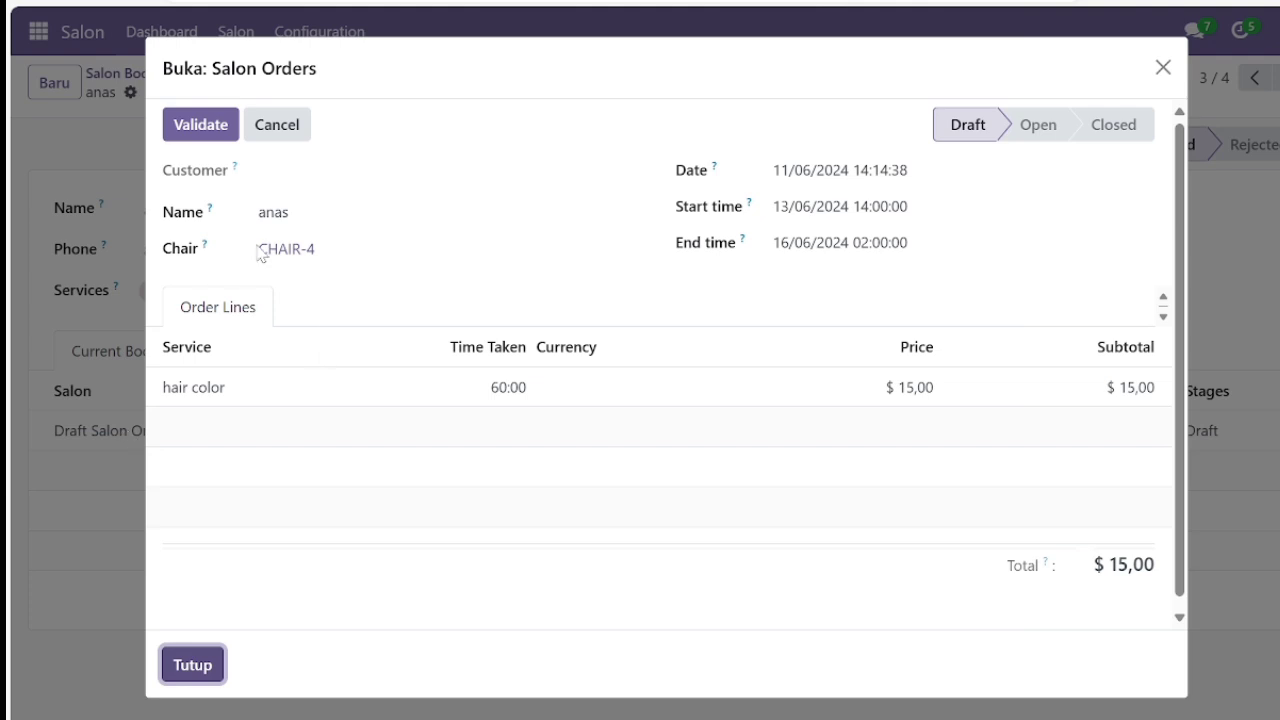
# Validate and confirm the order, then invoice it and post INV/2024/00008.
pyautogui.click(210, 126)
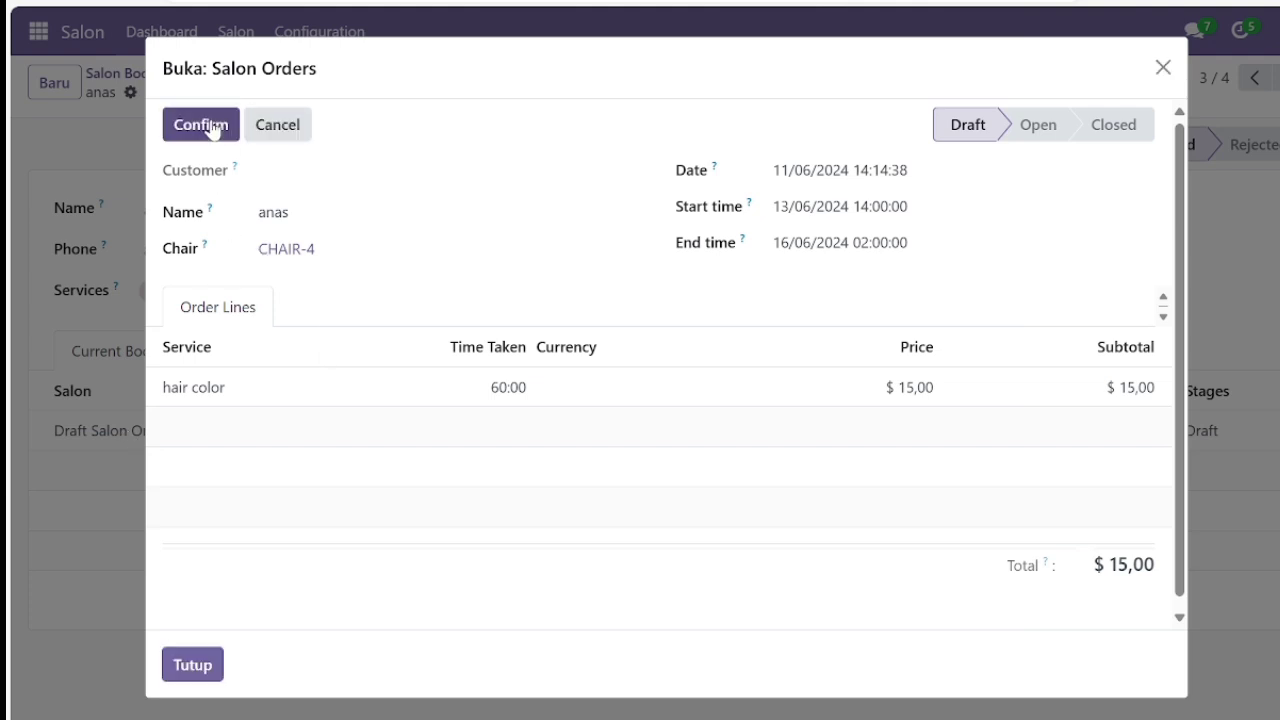
pyautogui.click(211, 128)
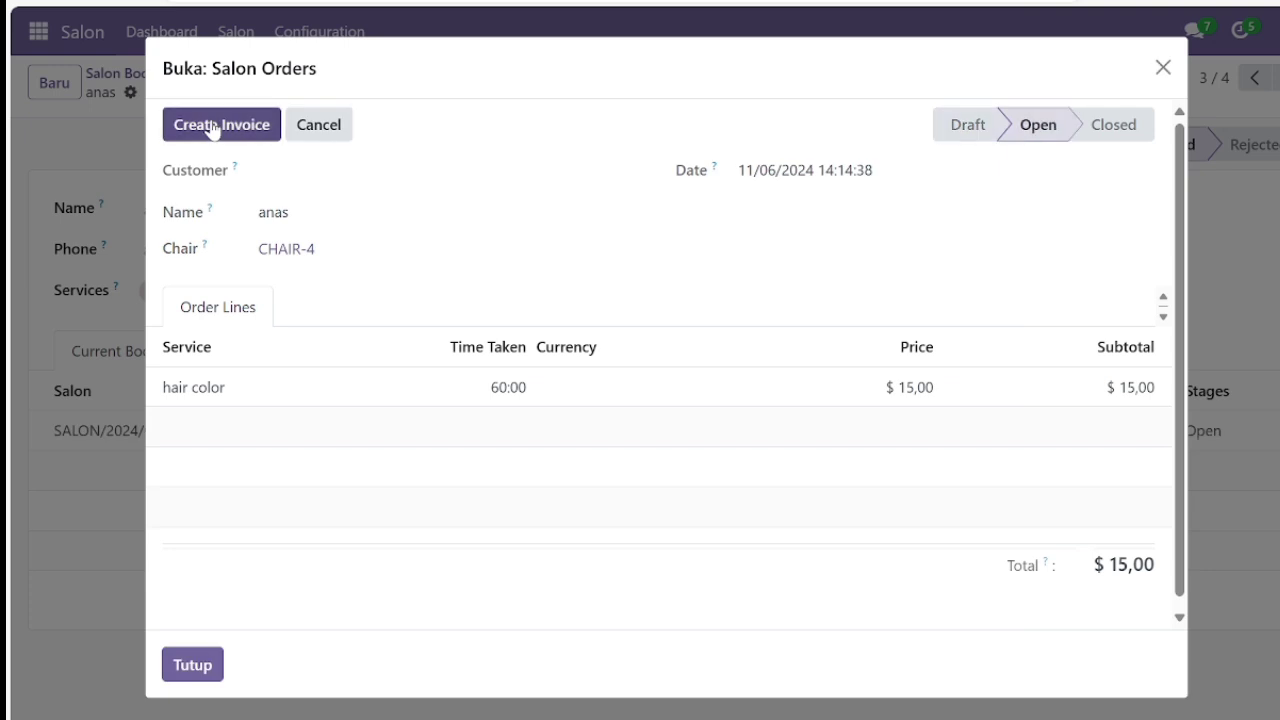
pyautogui.click(211, 128)
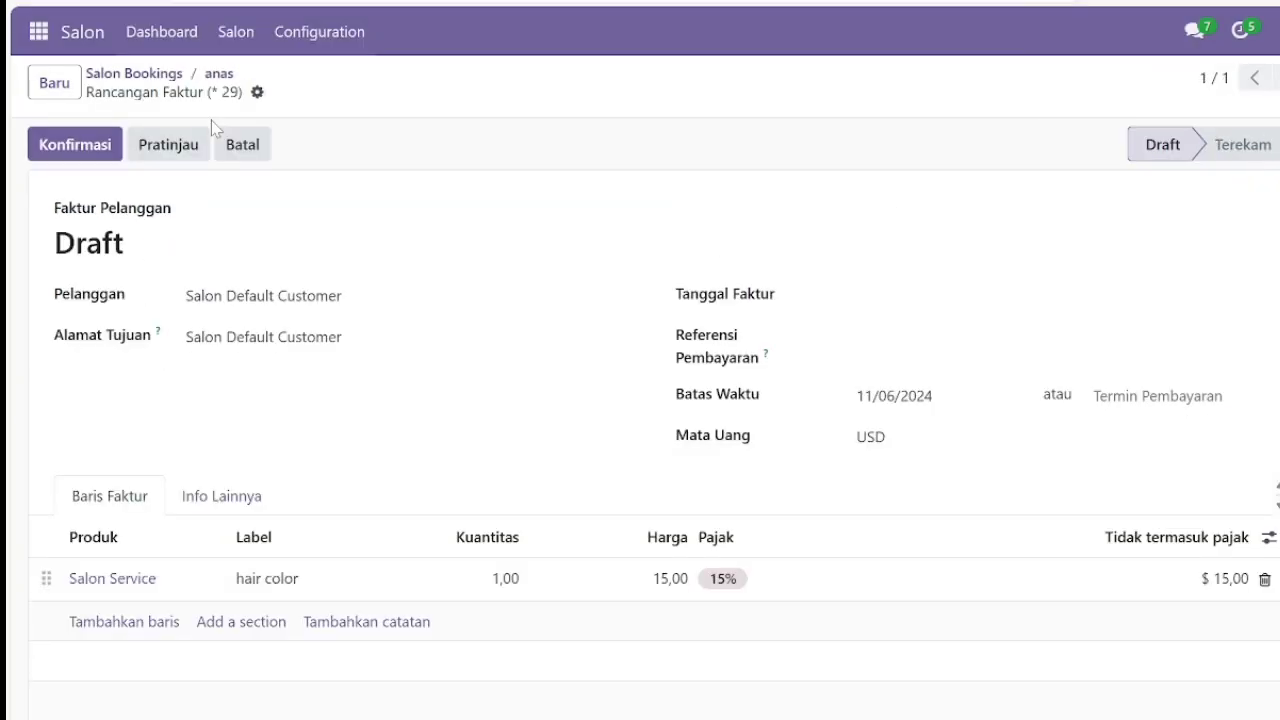
pyautogui.click(84, 156)
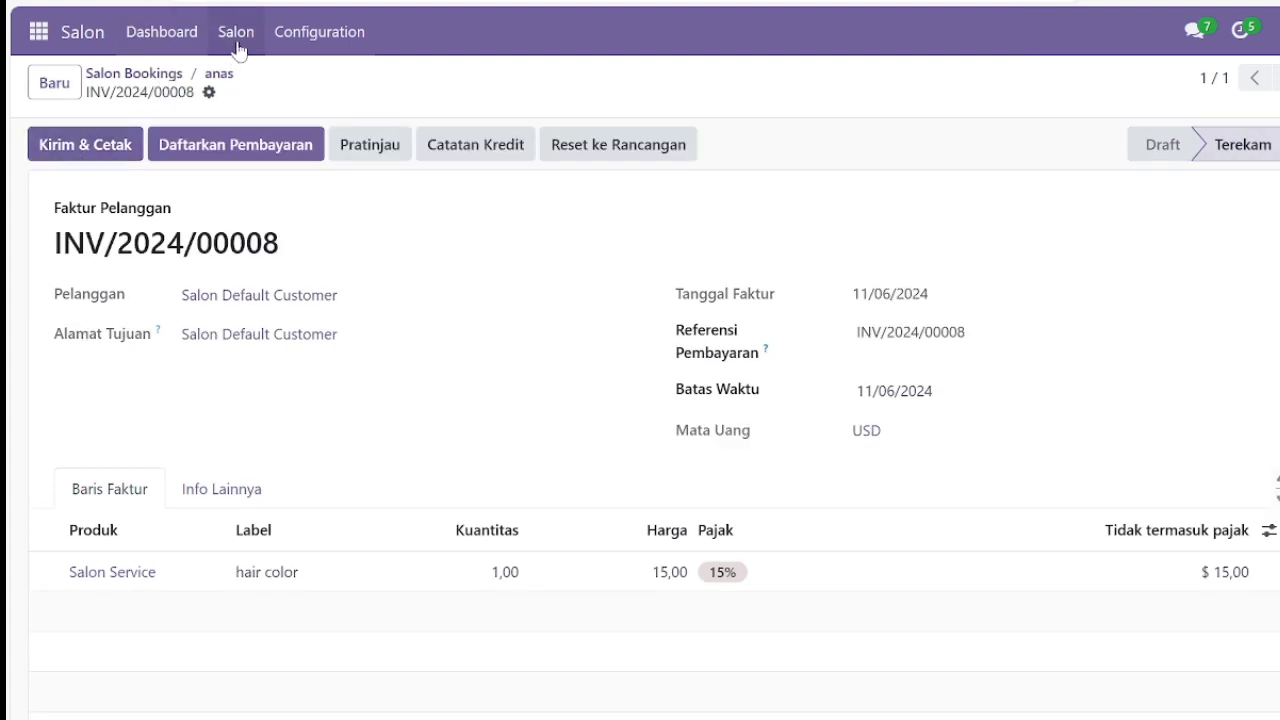
# Open order SALON/2024/0001 from the dashboard's Salon Orders list.
pyautogui.click(178, 40)
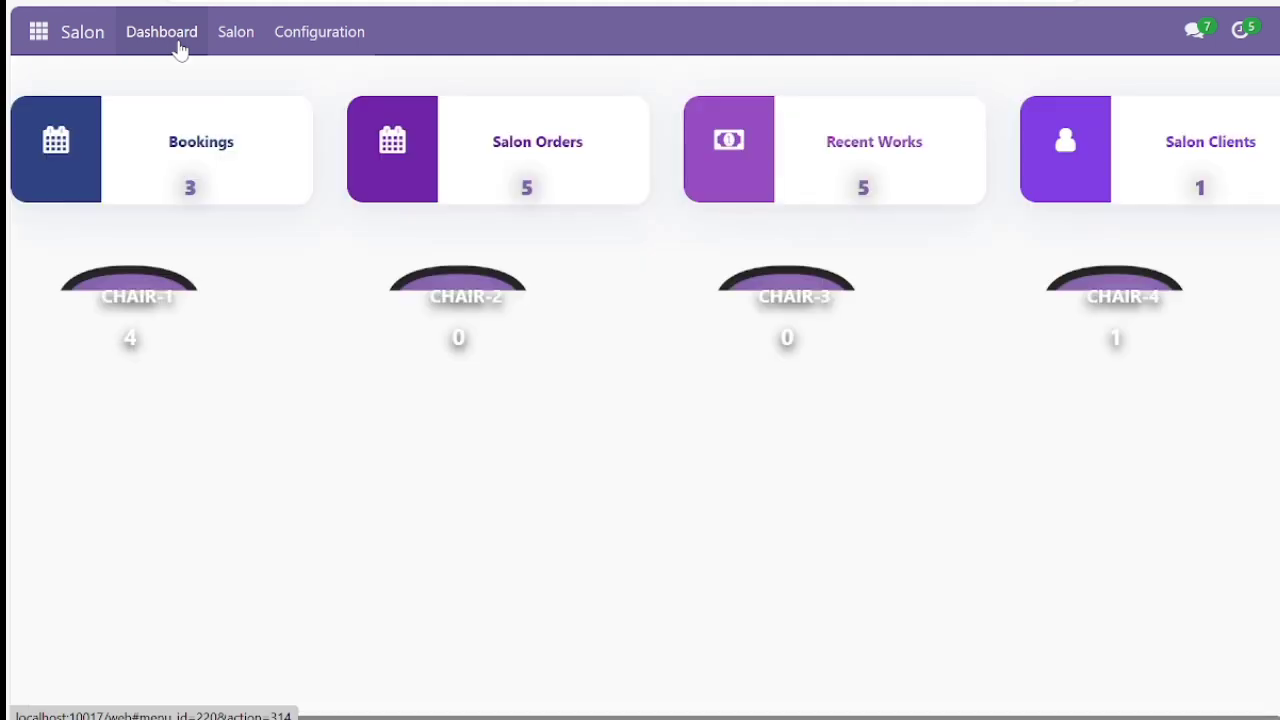
pyautogui.click(567, 160)
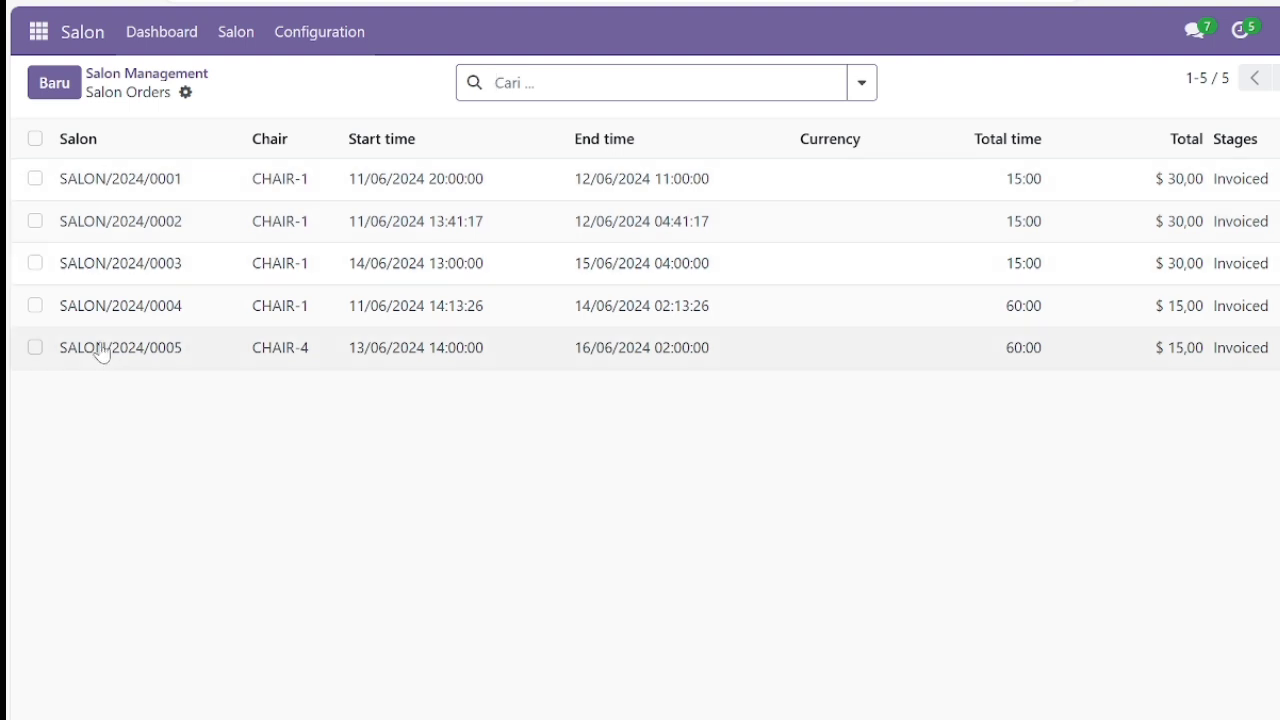
pyautogui.click(184, 194)
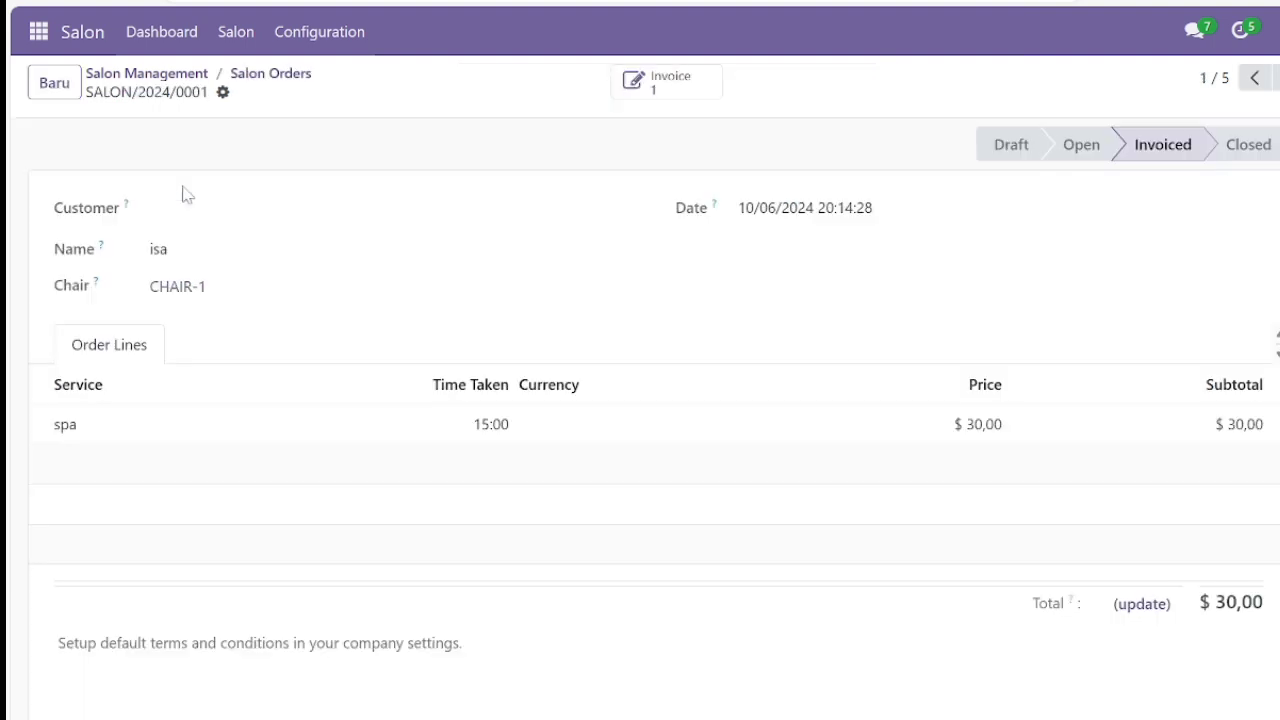
# Review the Recent Works list, then open the Salon Default Customer client record.
pyautogui.click(189, 40)
pyautogui.click(815, 193)
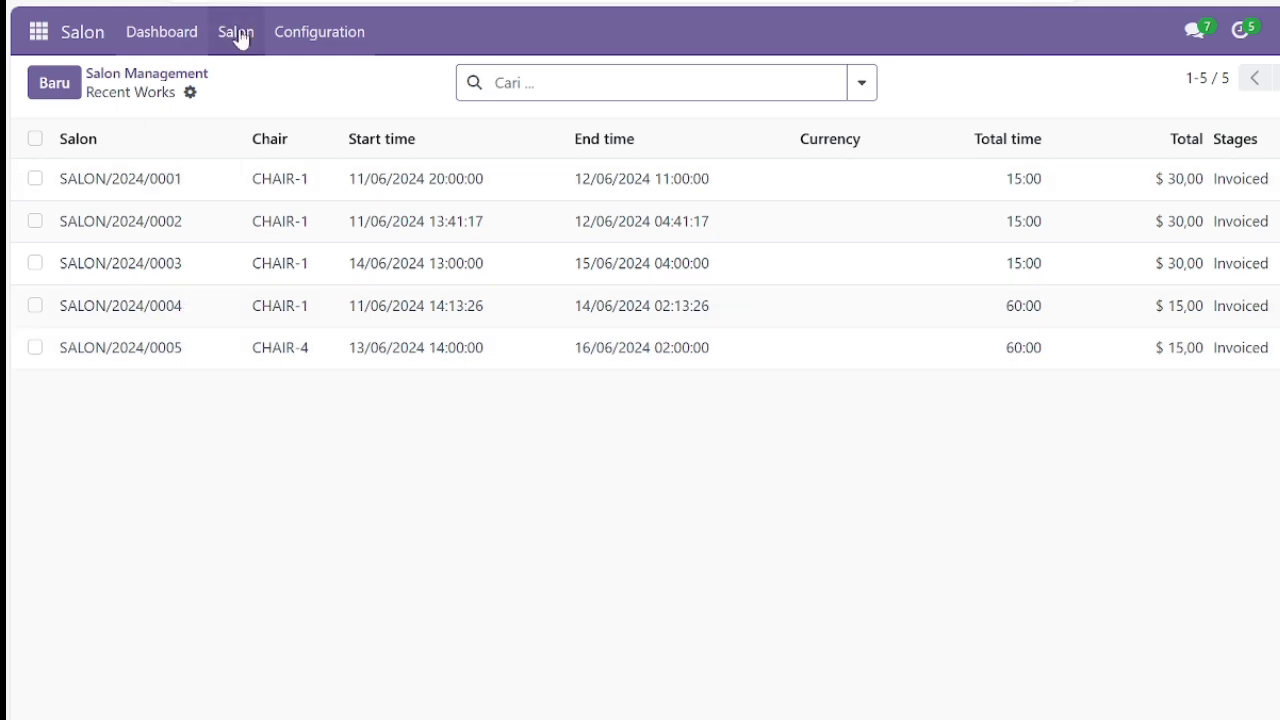
pyautogui.click(191, 33)
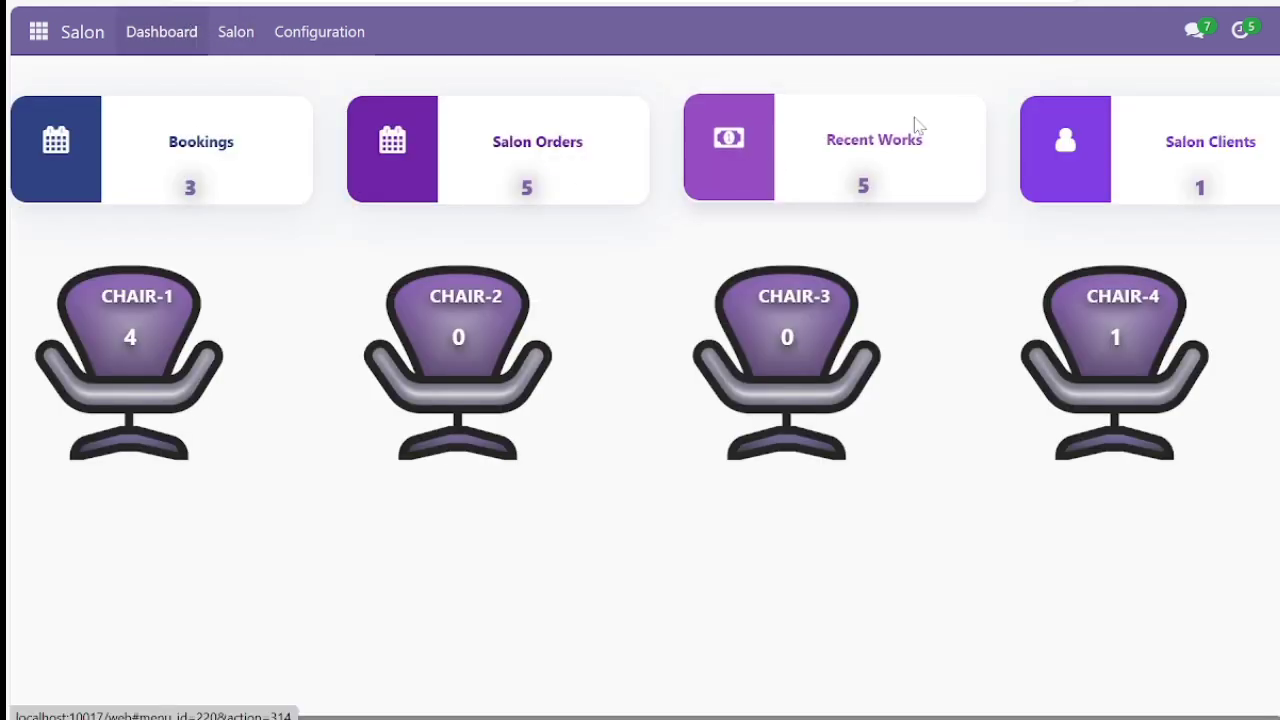
pyautogui.click(1078, 132)
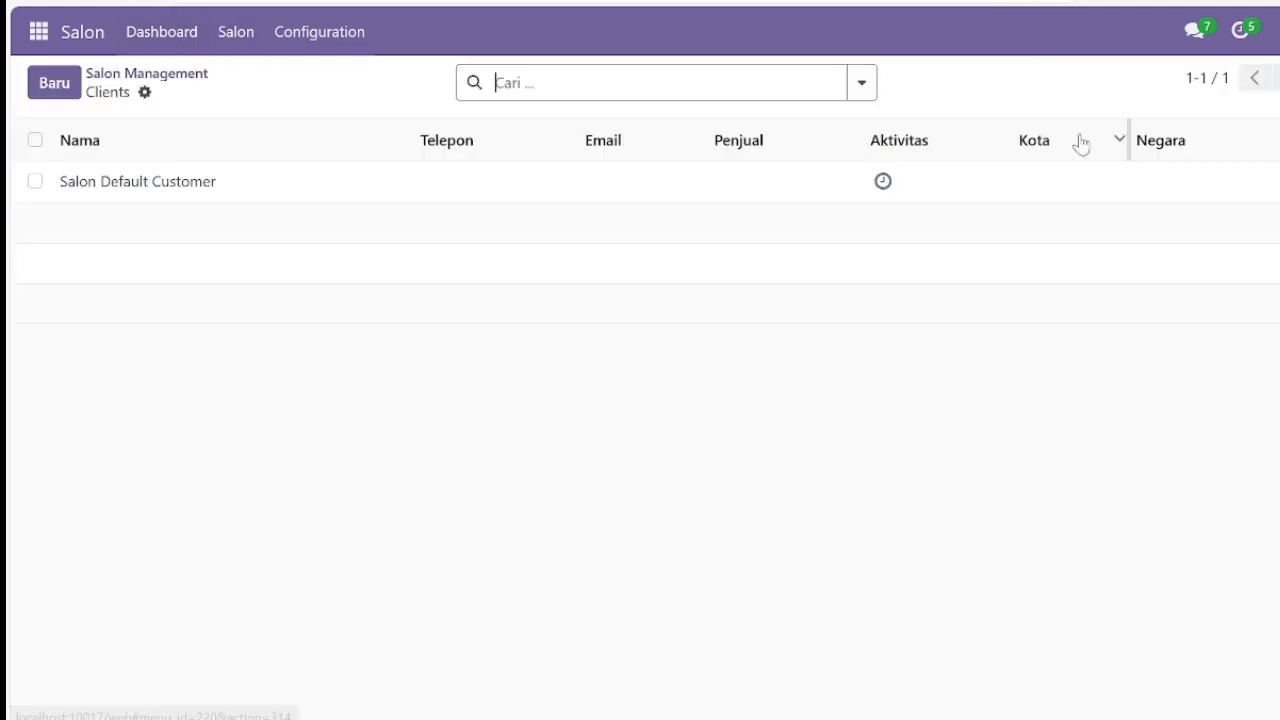
pyautogui.click(190, 183)
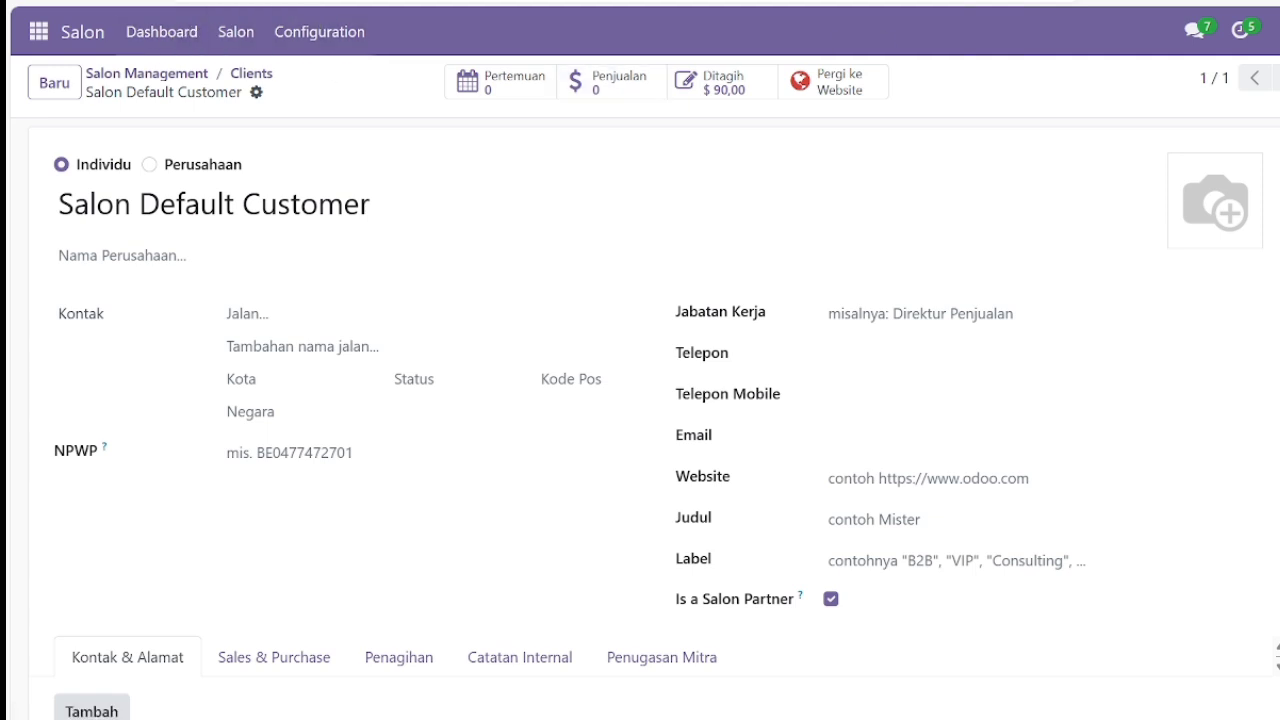
# Scroll the project report PDF to page 15, BAB III PENUTUP, section 3.1 Kesimpulan.
pyautogui.click(1040, 2)
pyautogui.scroll(-1, 702, 380)
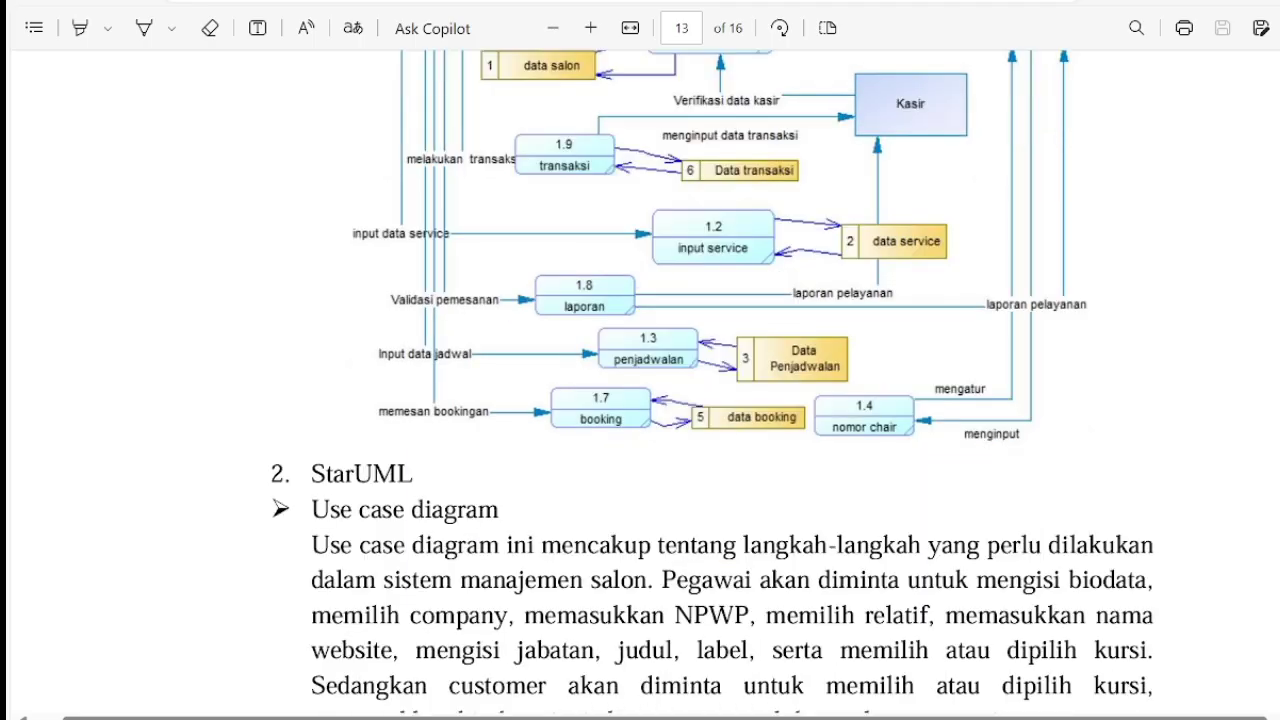
pyautogui.scroll(-15, 640, 380)
pyautogui.scroll(-8, 640, 380)
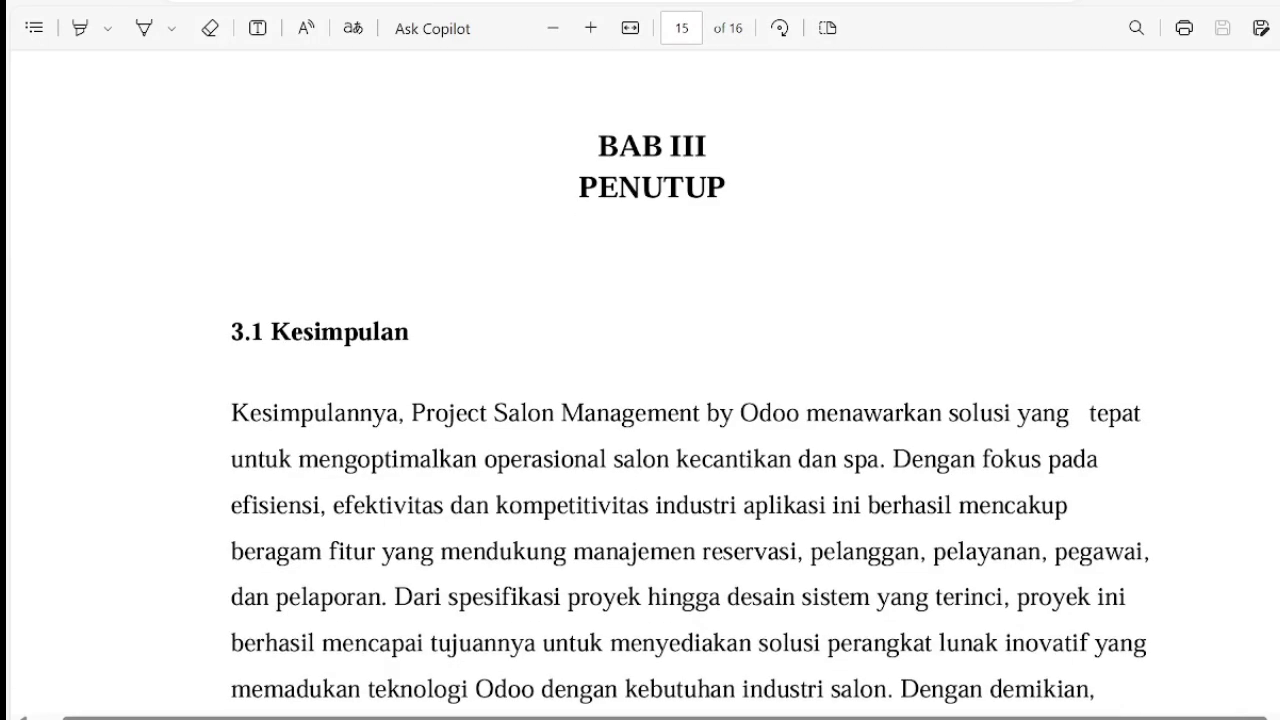
pyautogui.scroll(-2, 640, 380)
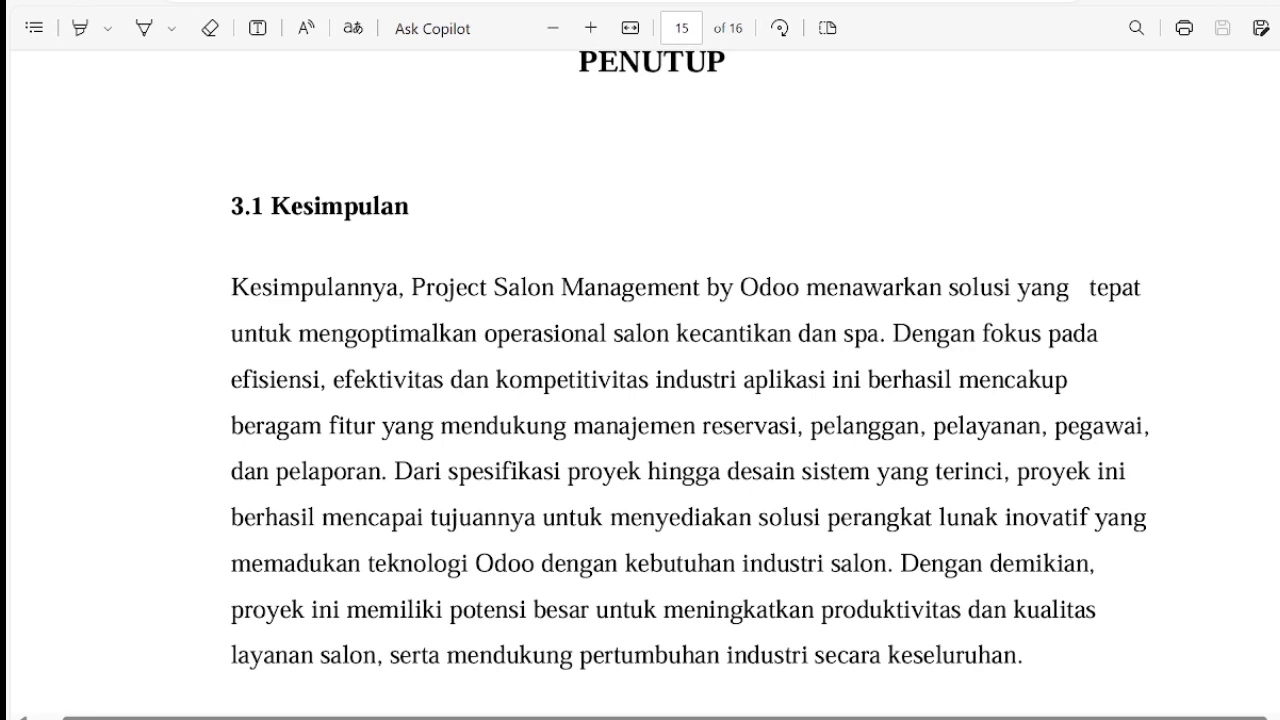
pyautogui.scroll(-1, 640, 380)
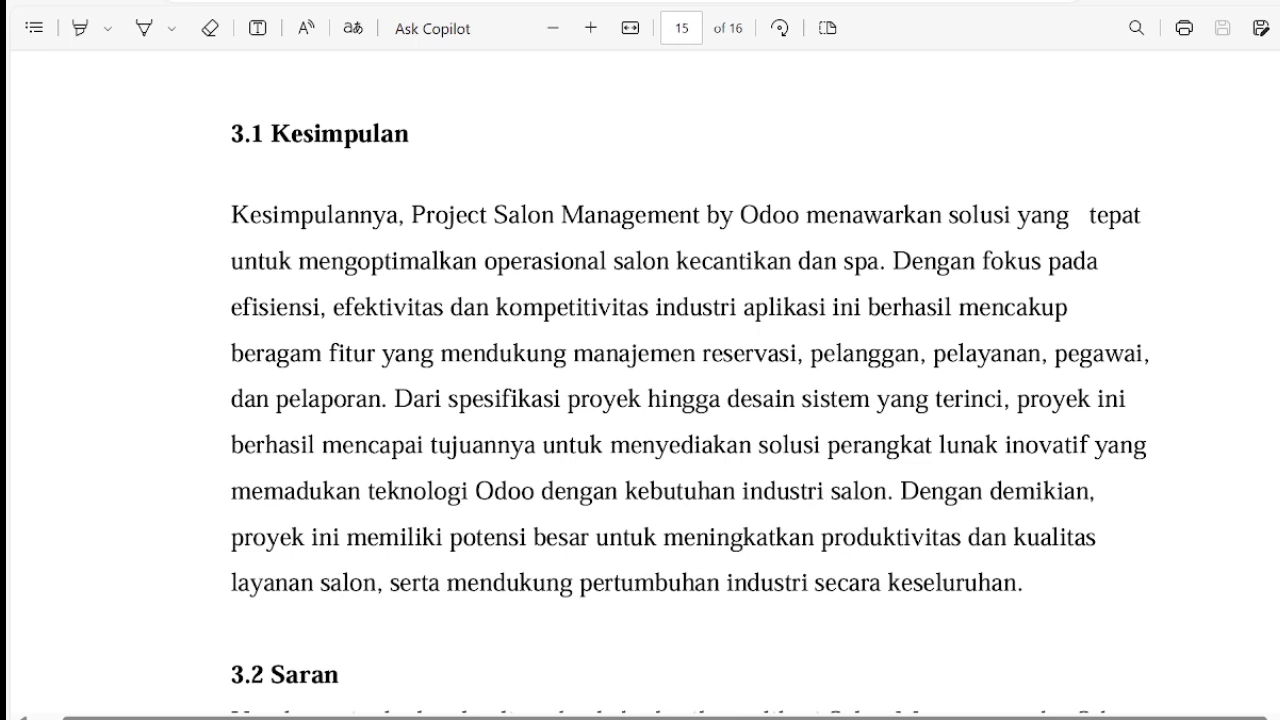